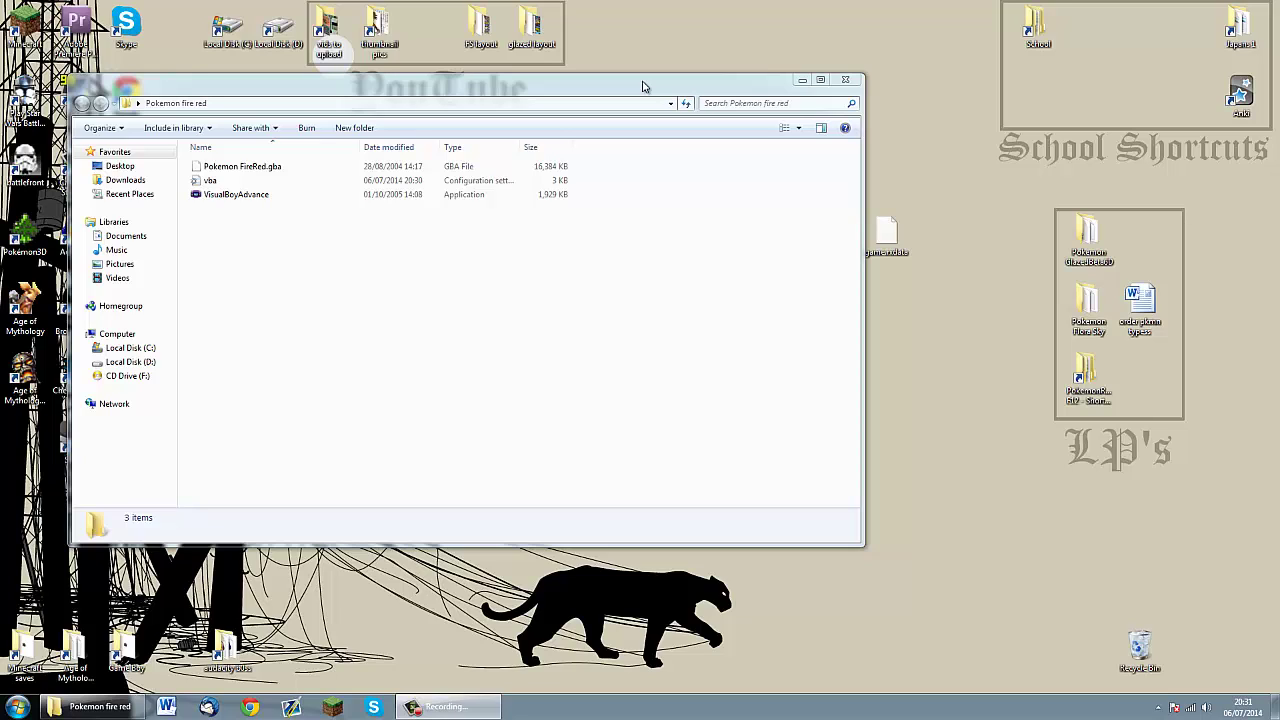
Select and then deselect the VisualBoyAdvance application in the Pokemon fire red folder
click(335, 197)
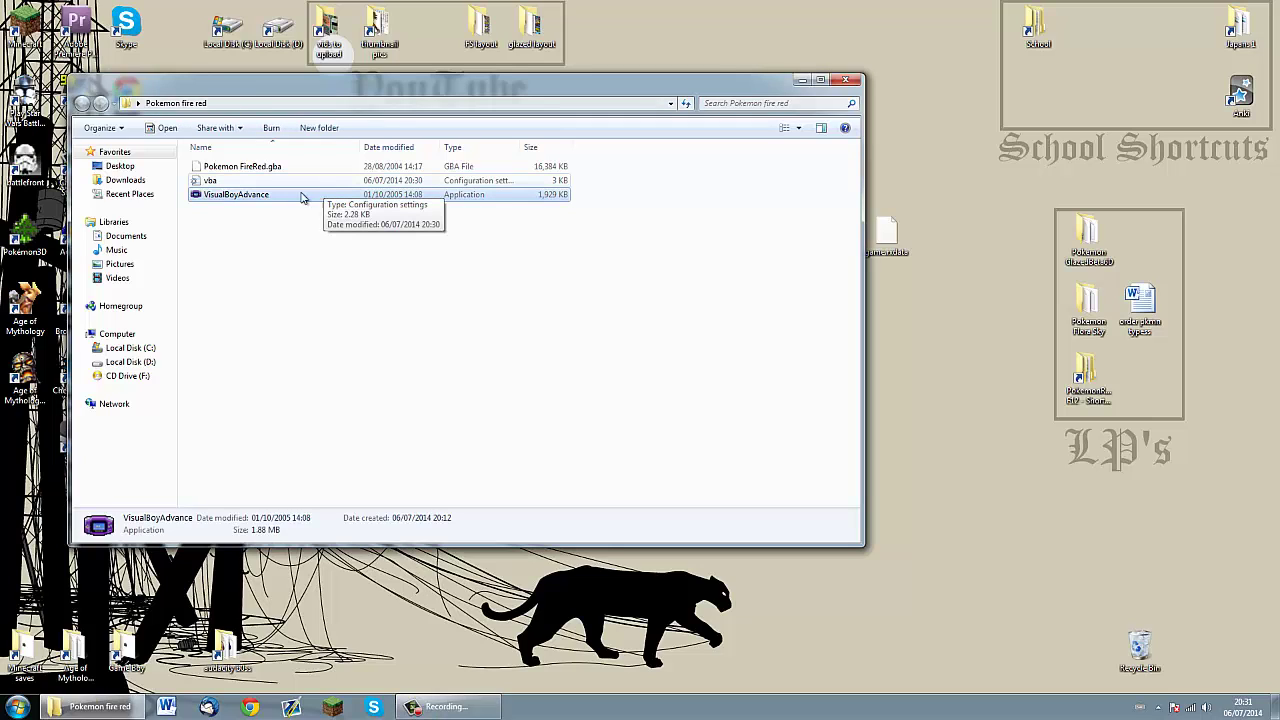
click(277, 230)
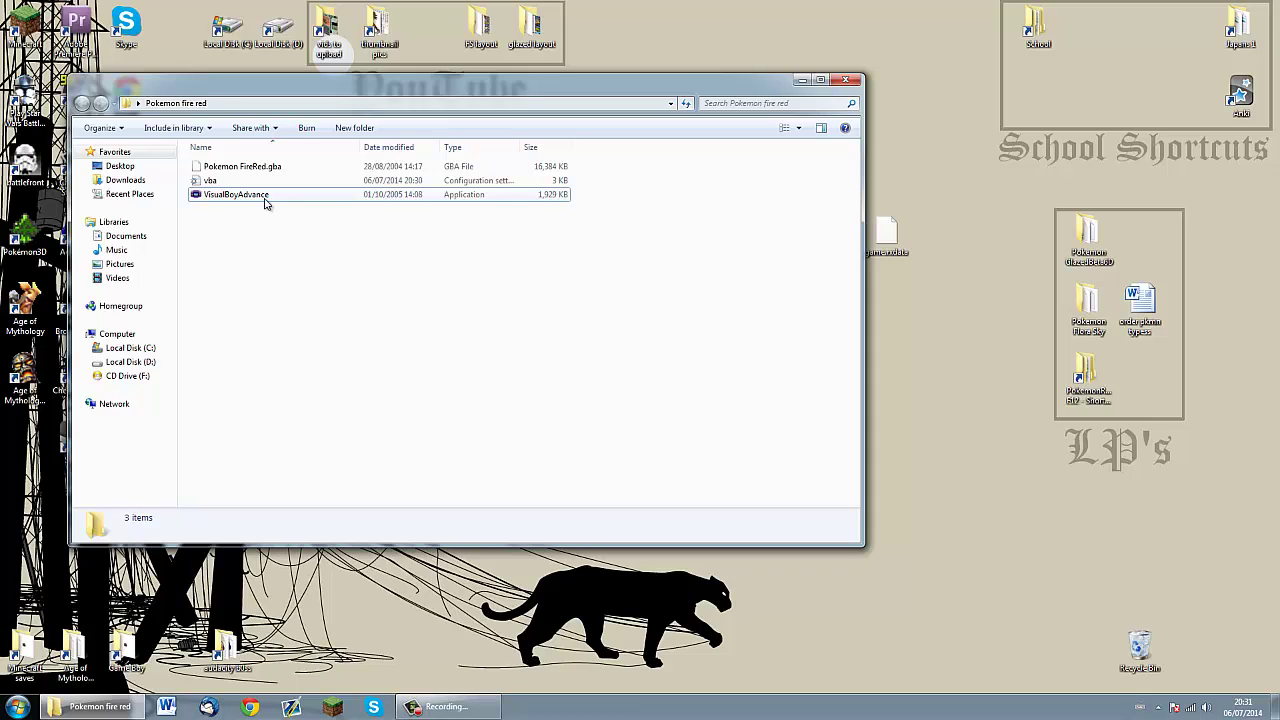
mouse_move(266, 203)
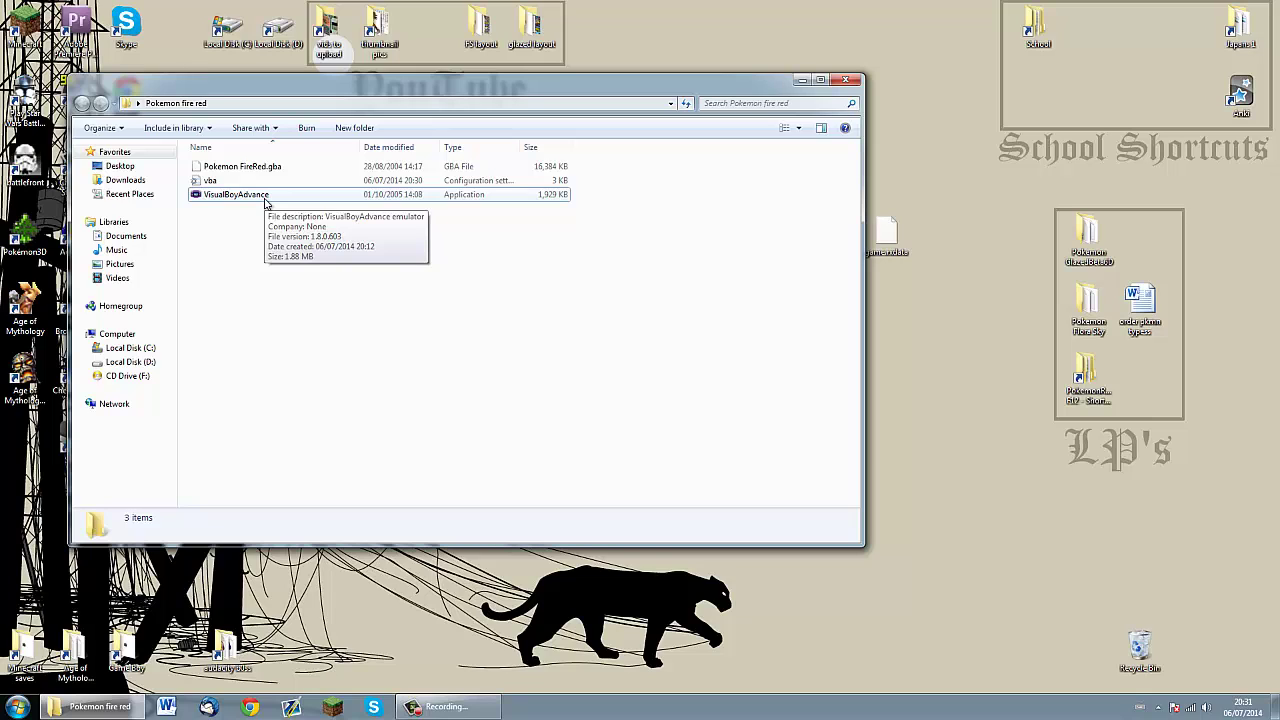
Launch VisualBoyAdvance, choose save type Flash 128K, close it, and drop Pokemon FireRed.gba onto it
double_click(264, 198)
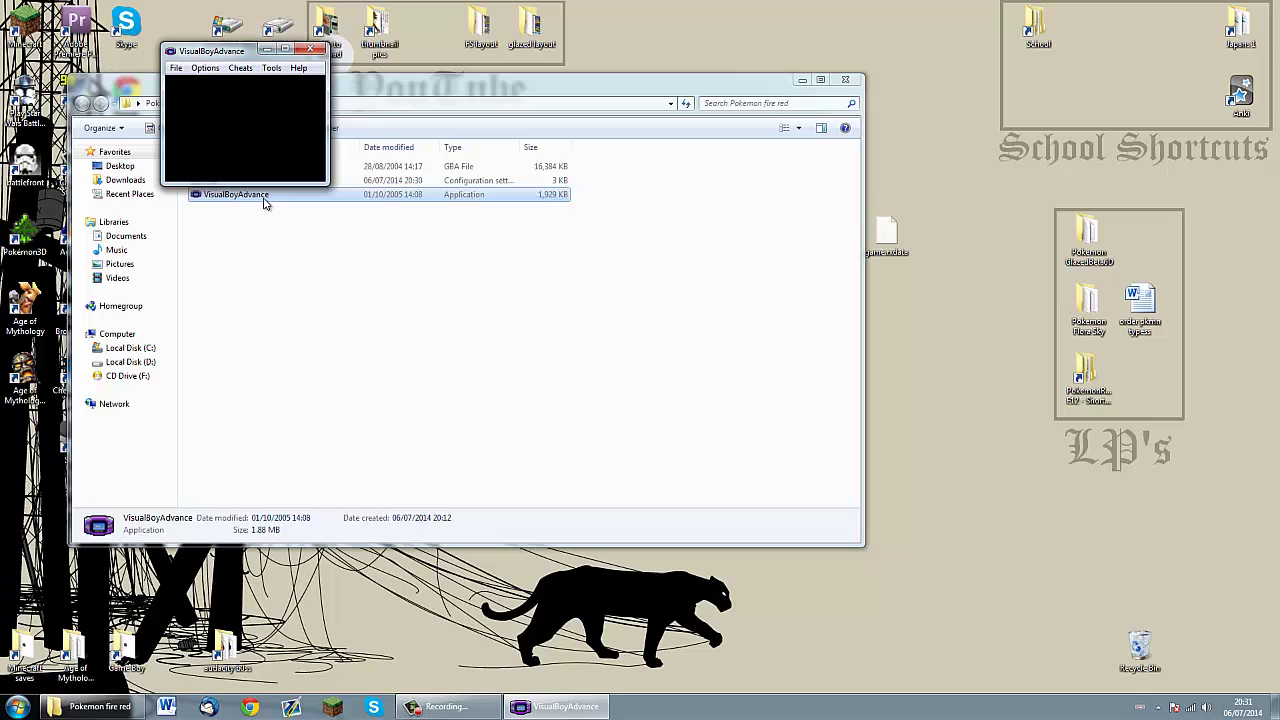
click(205, 67)
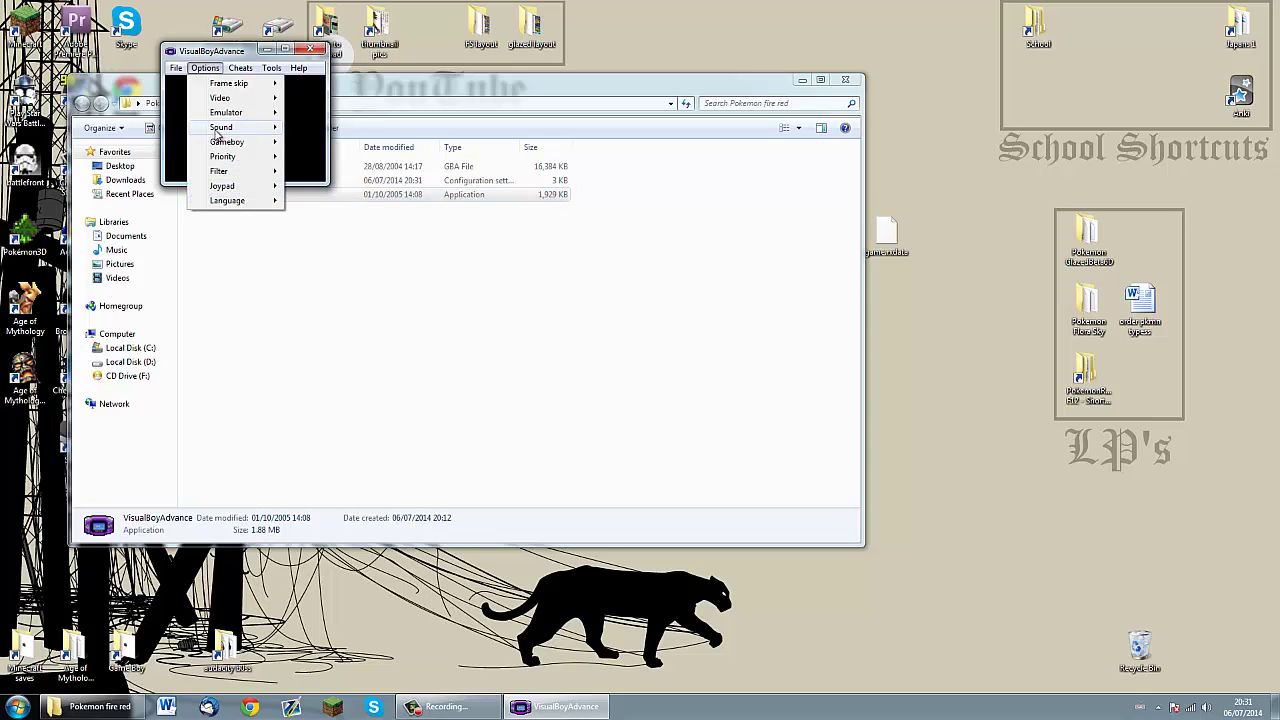
mouse_move(226, 112)
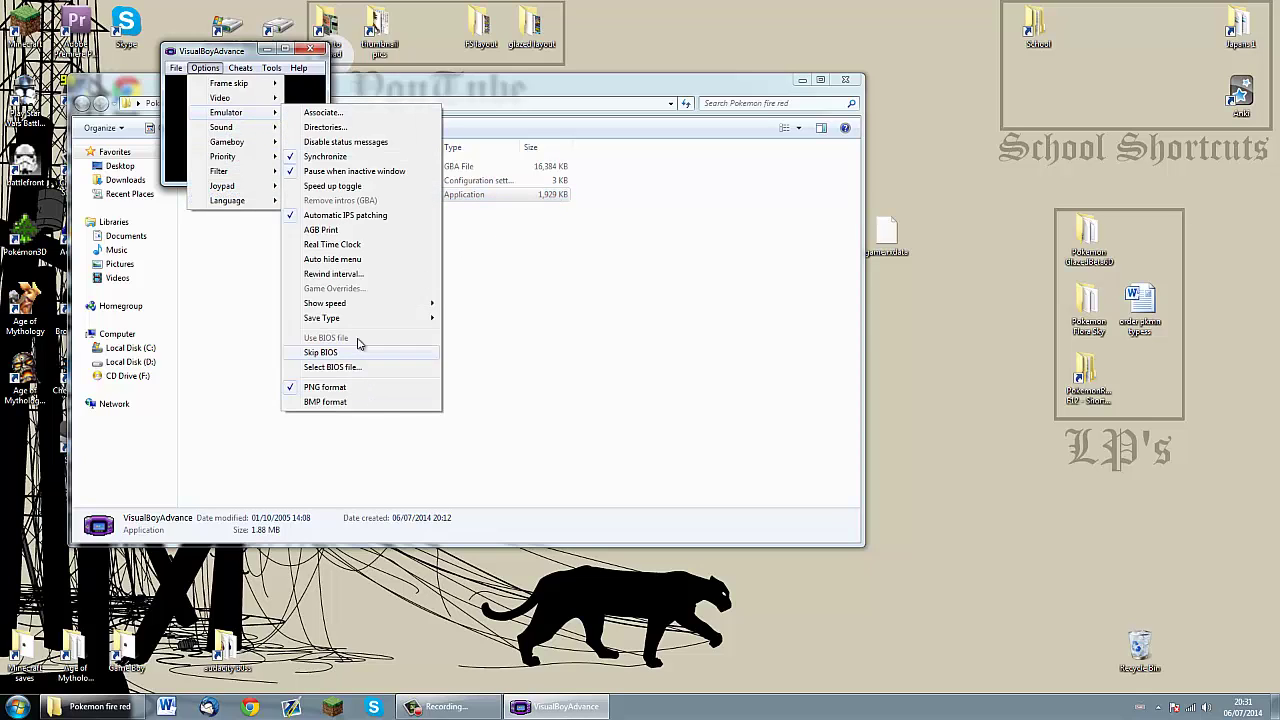
mouse_move(357, 318)
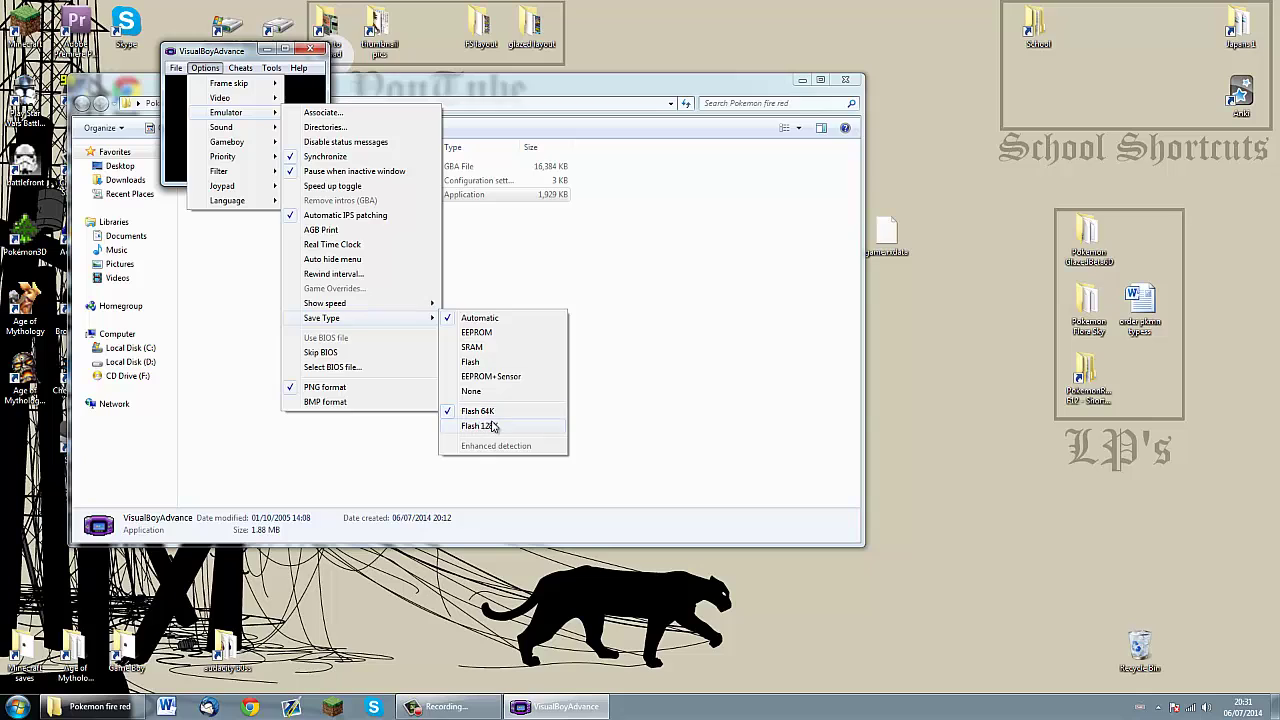
click(479, 426)
click(309, 48)
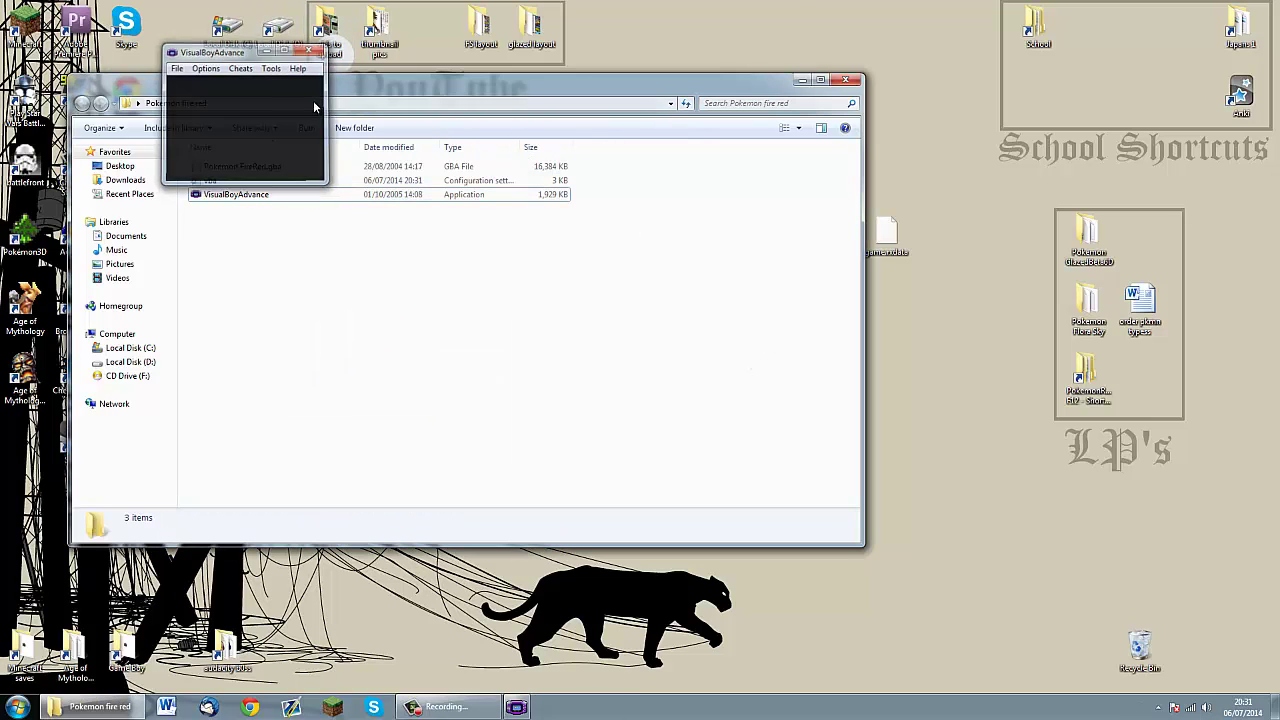
mouse_move(250, 166)
mouse_down()
mouse_move(280, 172)
mouse_move(245, 194)
mouse_up()
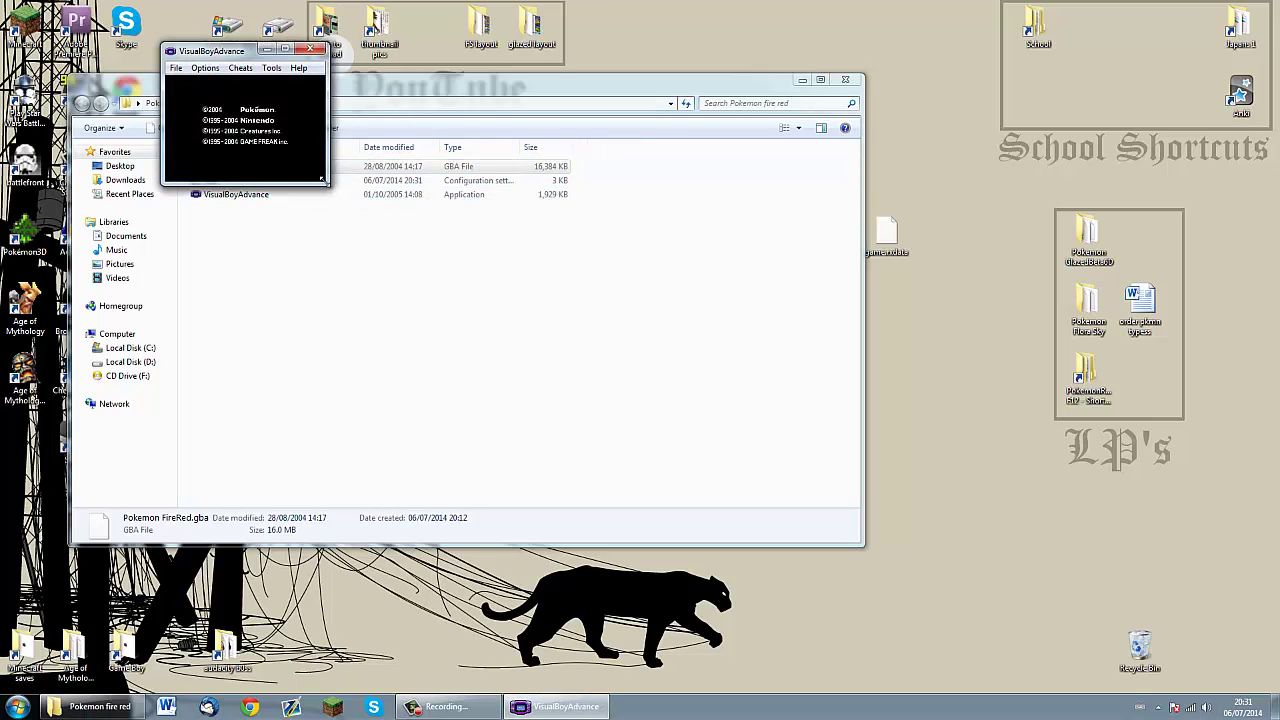
Enlarge the emulator window and play through Oak's intro, choosing to be a boy
mouse_move(328, 183)
mouse_down()
mouse_move(729, 409)
mouse_move(813, 439)
mouse_up()
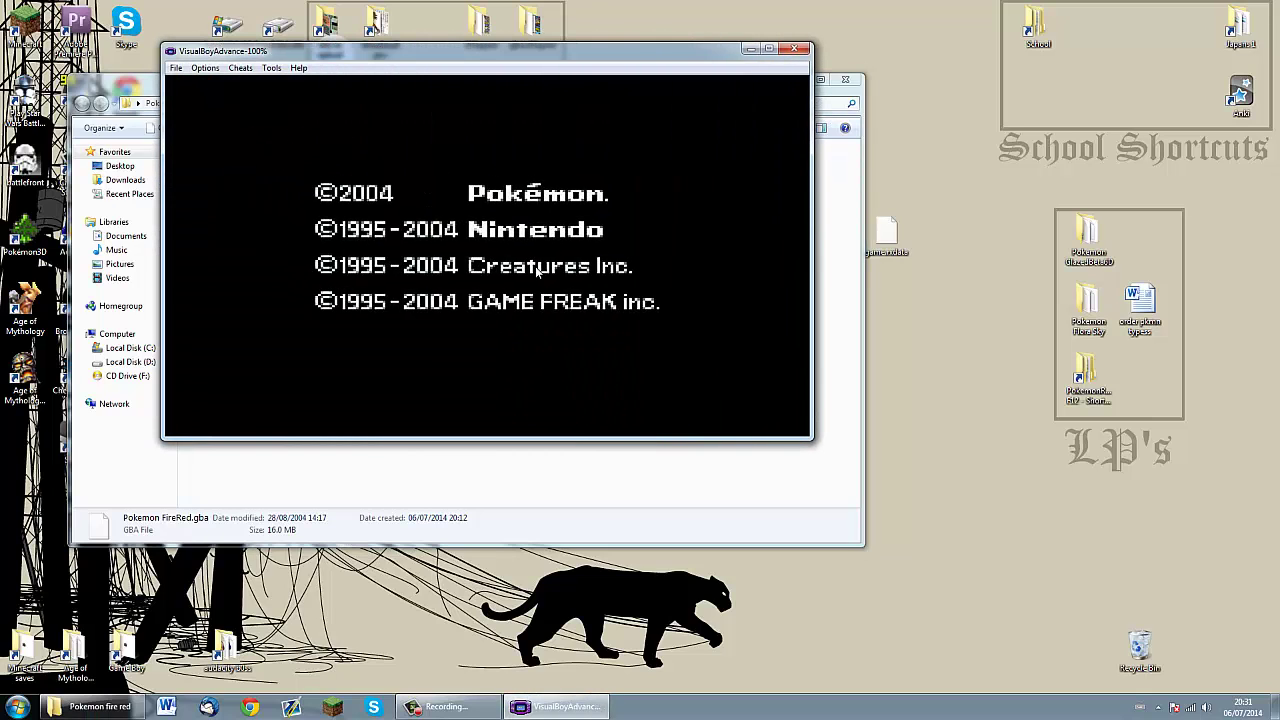
key(Return)
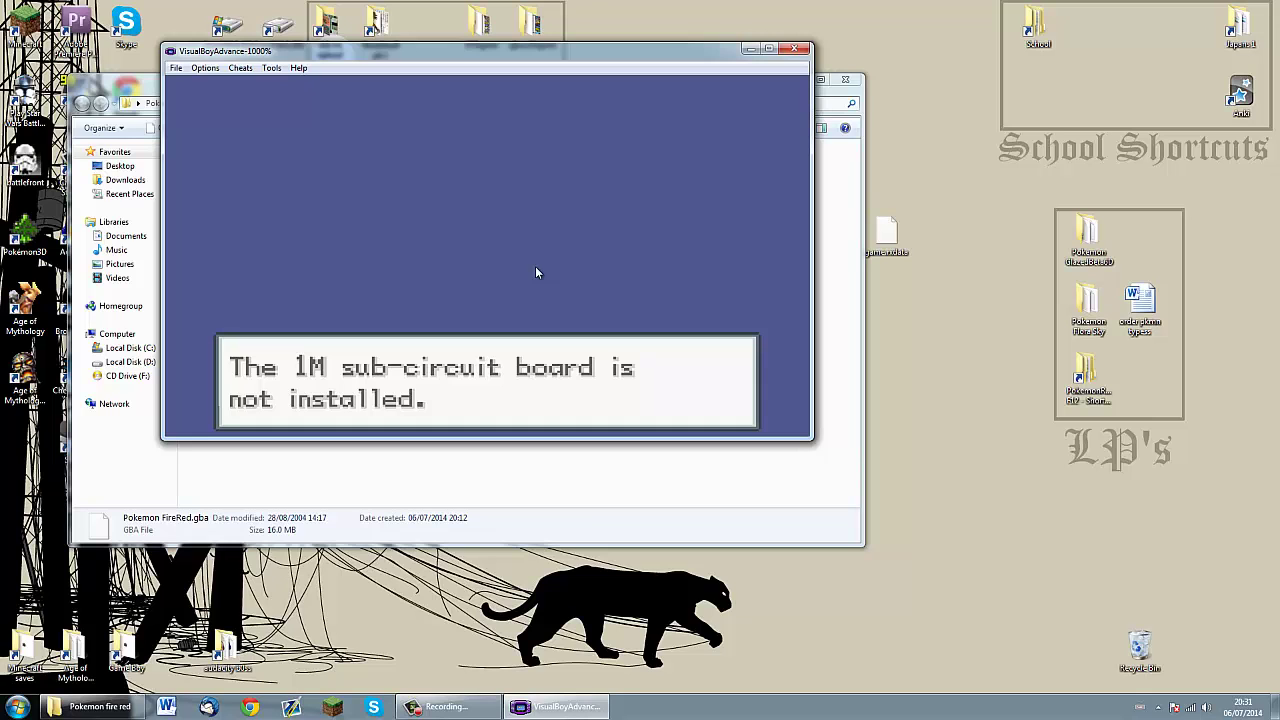
key(Return)
key(Return)
key(Return)
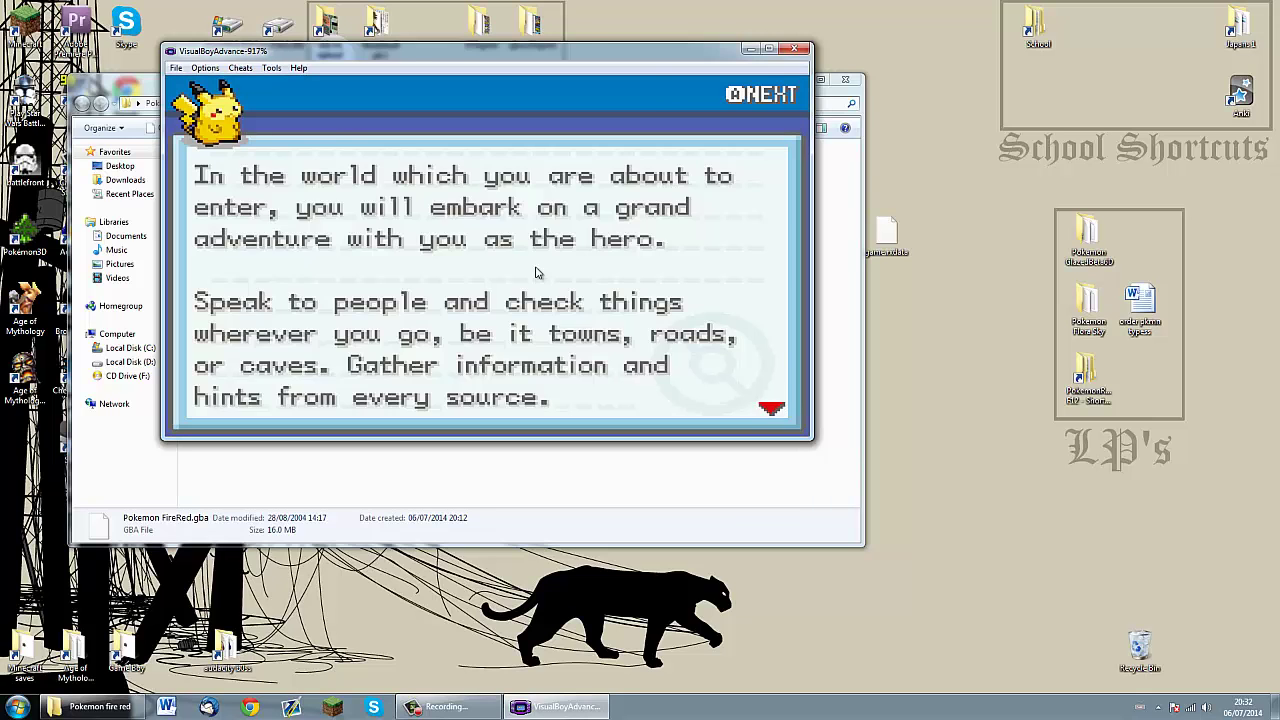
key(Return)
key(Return)
key(Return)
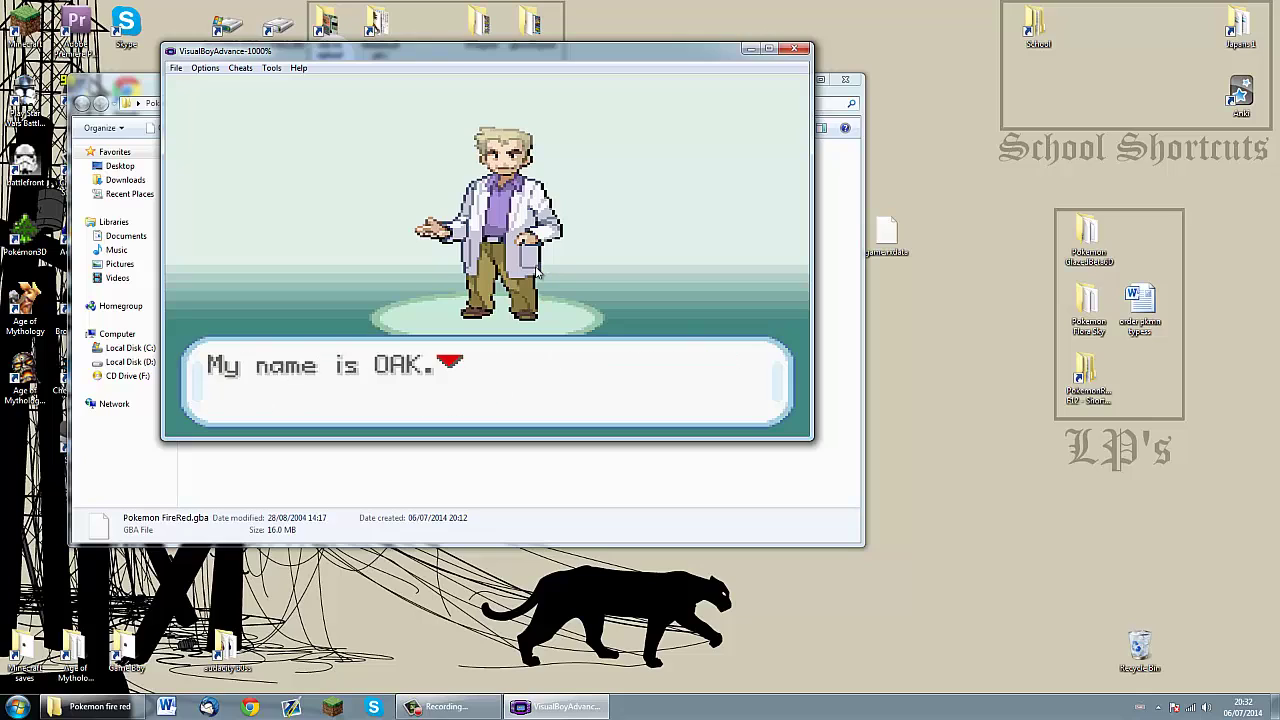
key(Return)
key(Return)
key(Return)
key(Return)
key(Return)
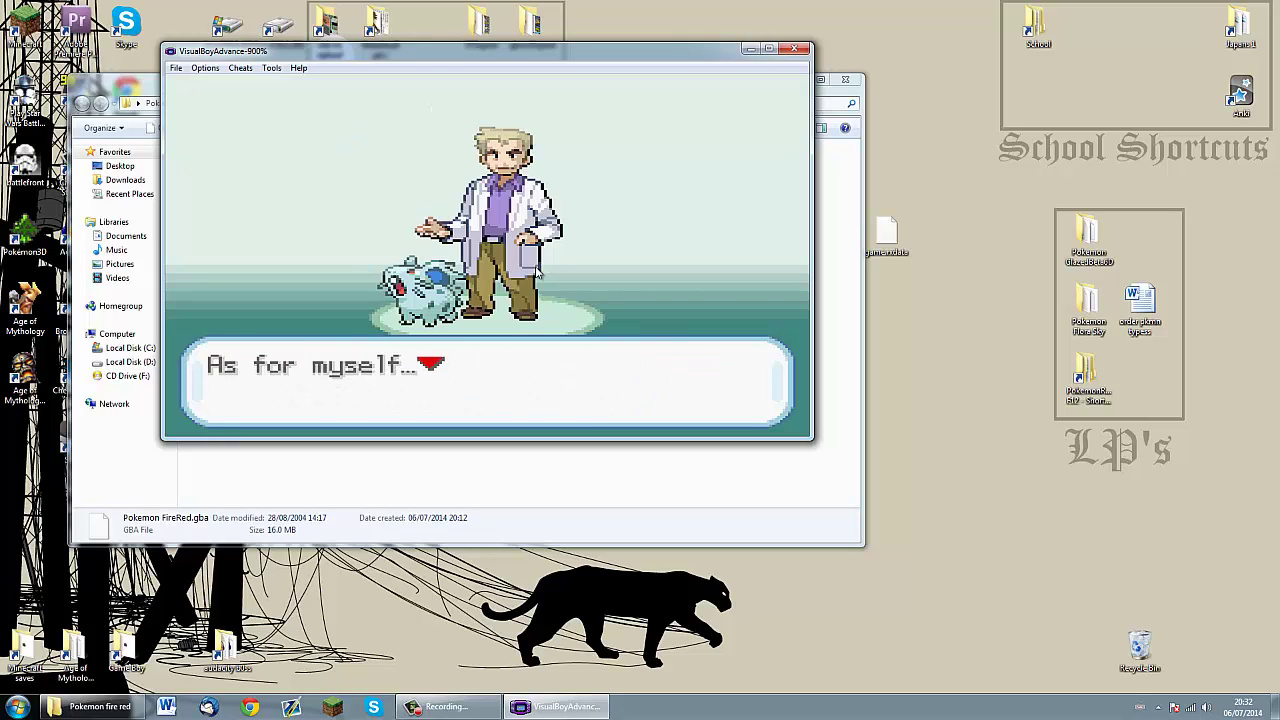
key(Return)
key(Return)
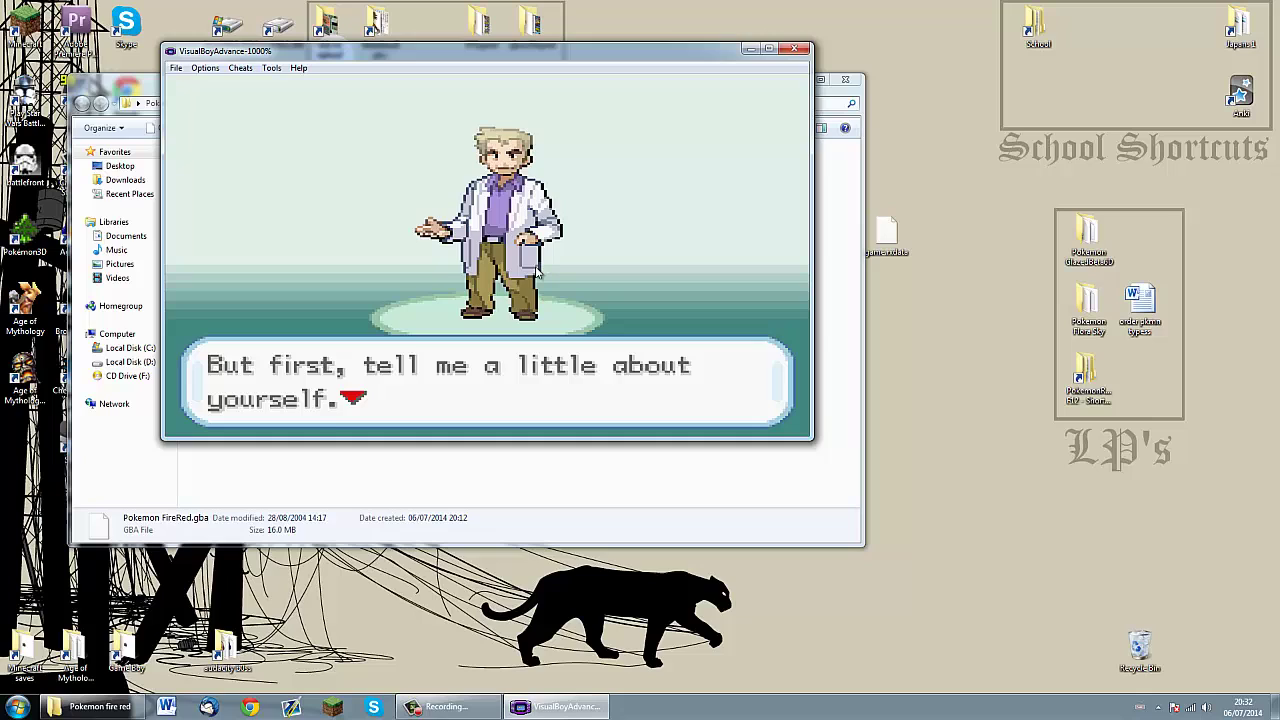
key(Return)
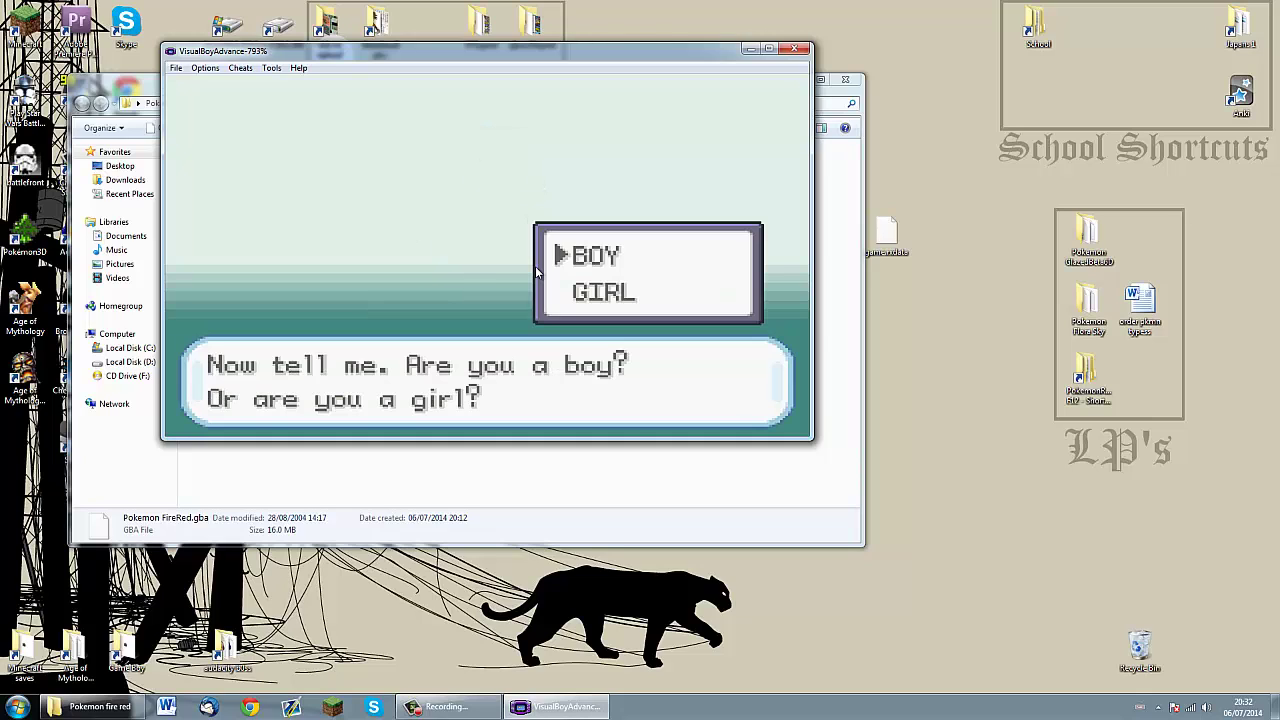
key(Return)
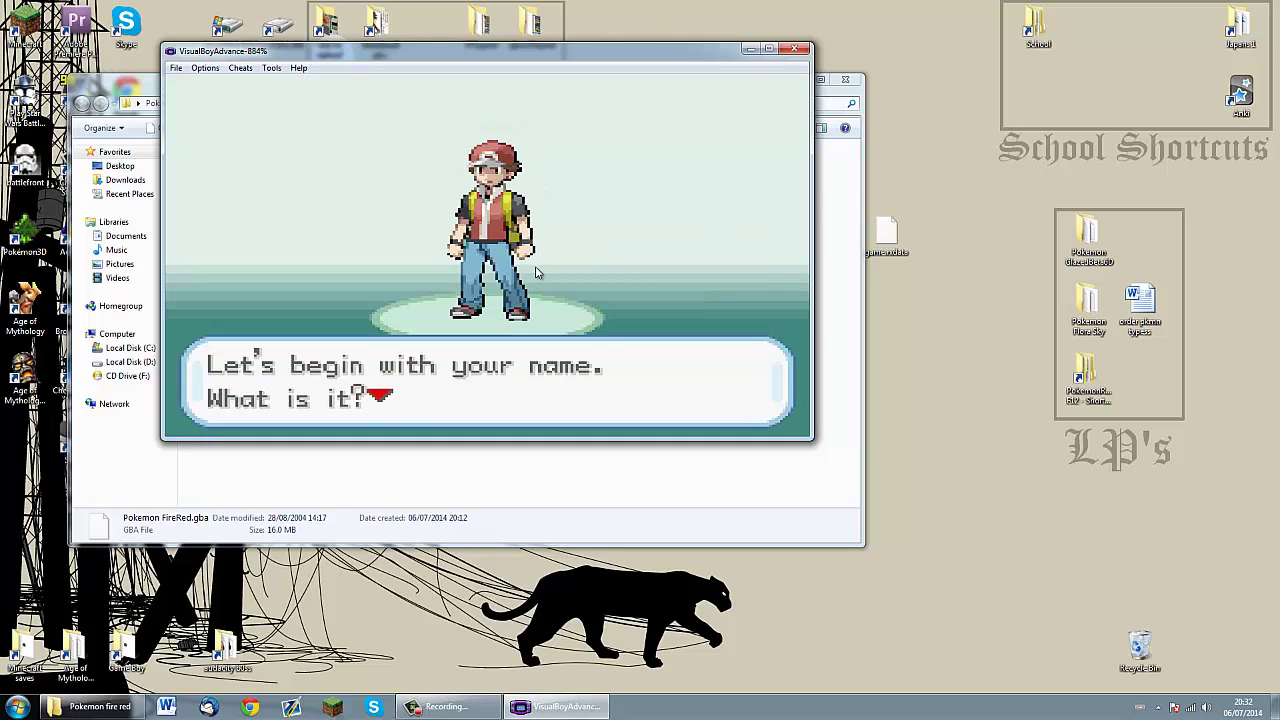
Name the player AA and give the rival the new name AA
key(Return)
key(z)
key(Return)
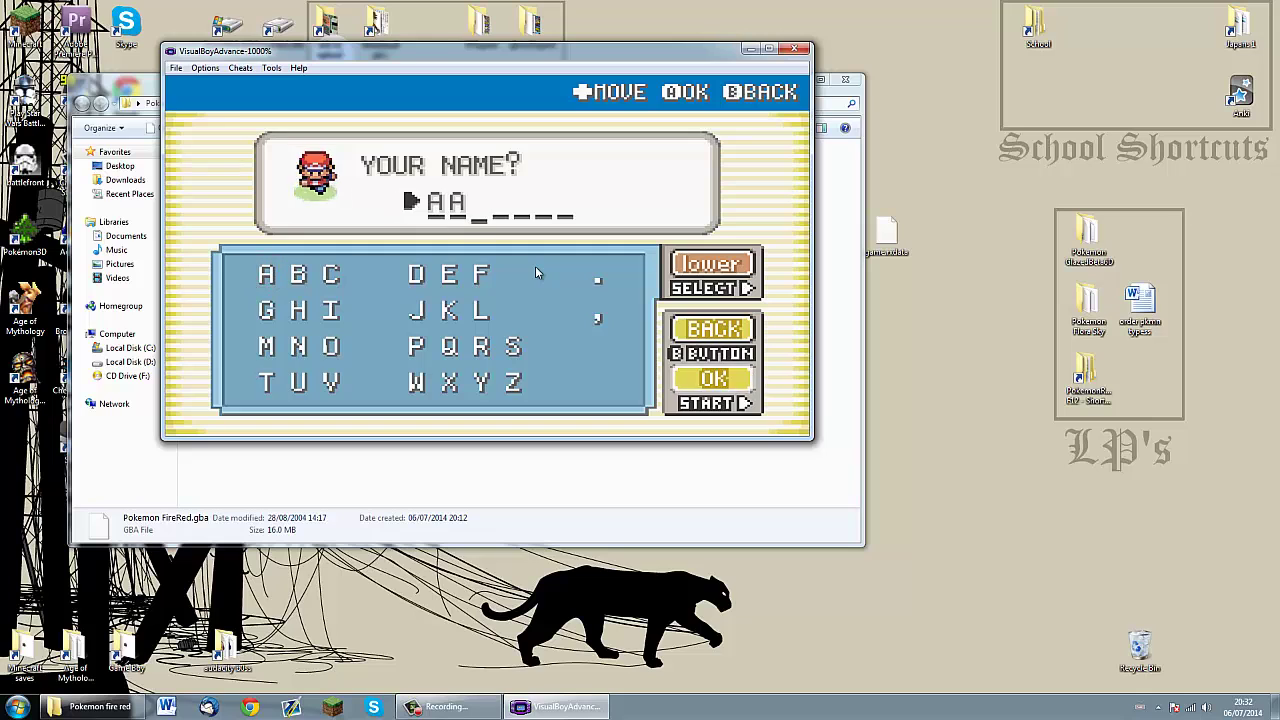
key(z)
key(z)
key(z)
key(z)
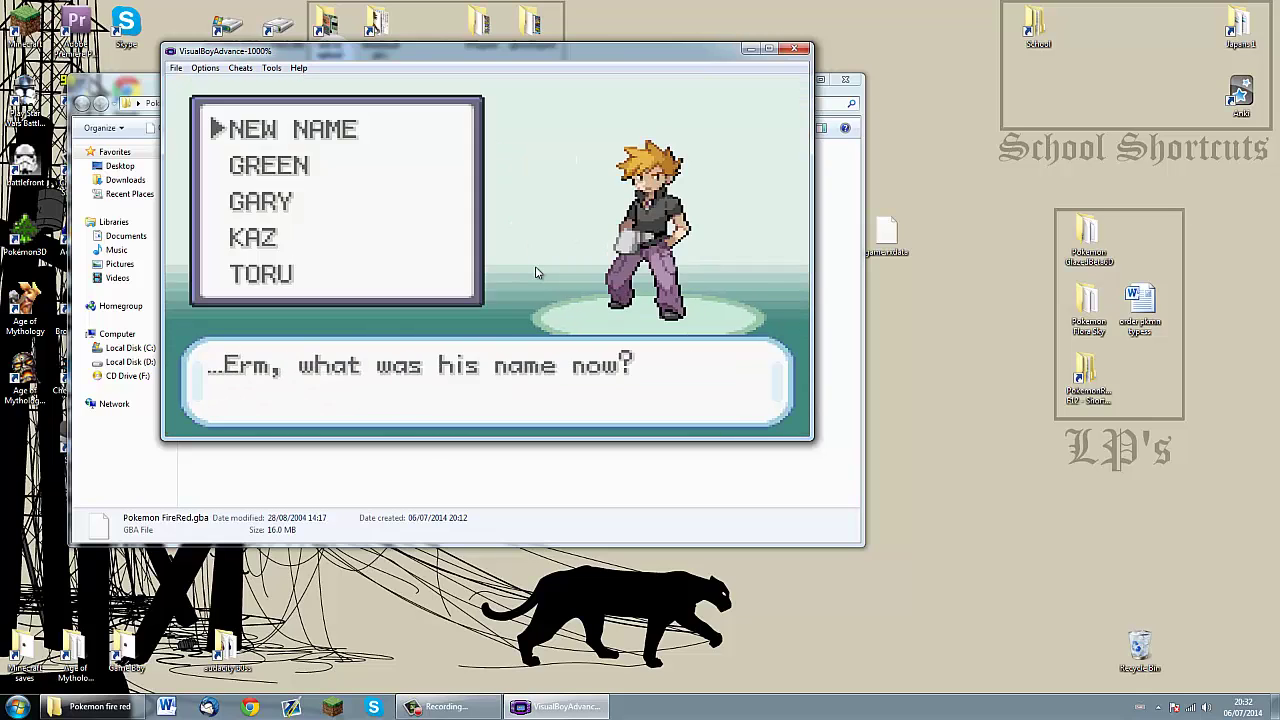
key(z)
key(z)
key(z)
key(Return)
key(z)
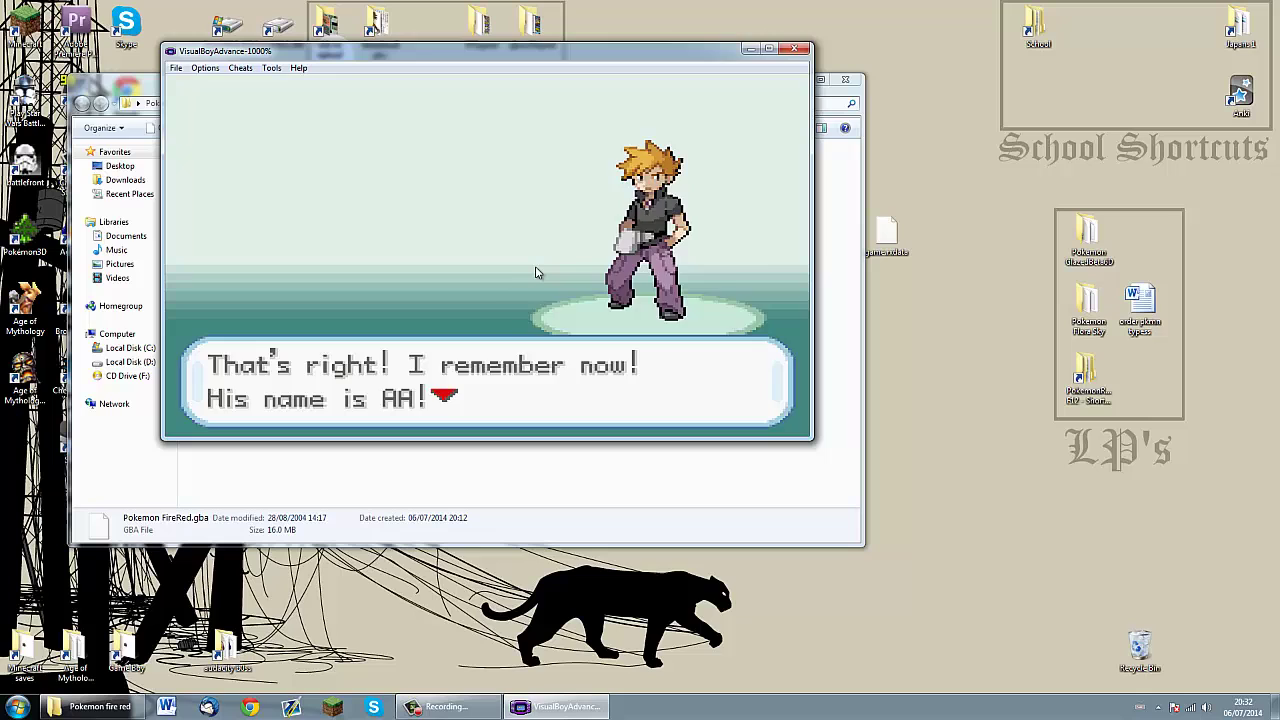
key(z)
key(z)
key(z)
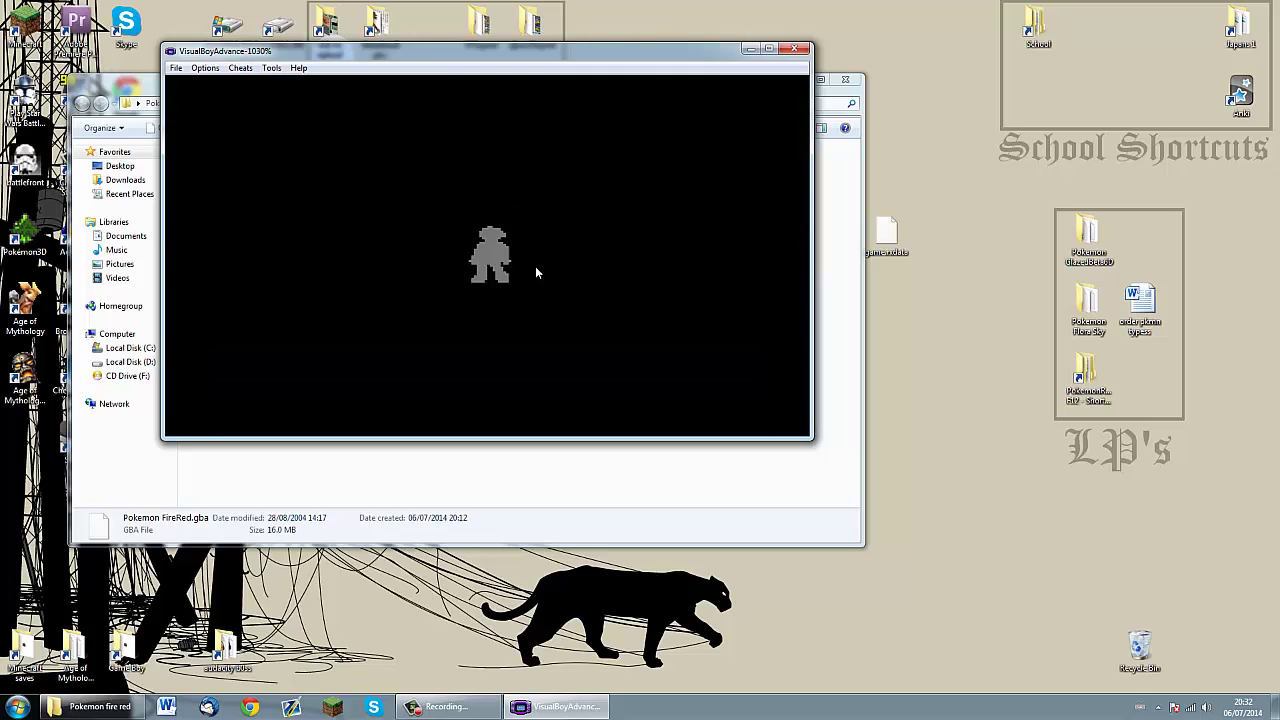
Choose SAVE from the in-game start menu and confirm saving the game
key(Return)
key(Down)
key(Down)
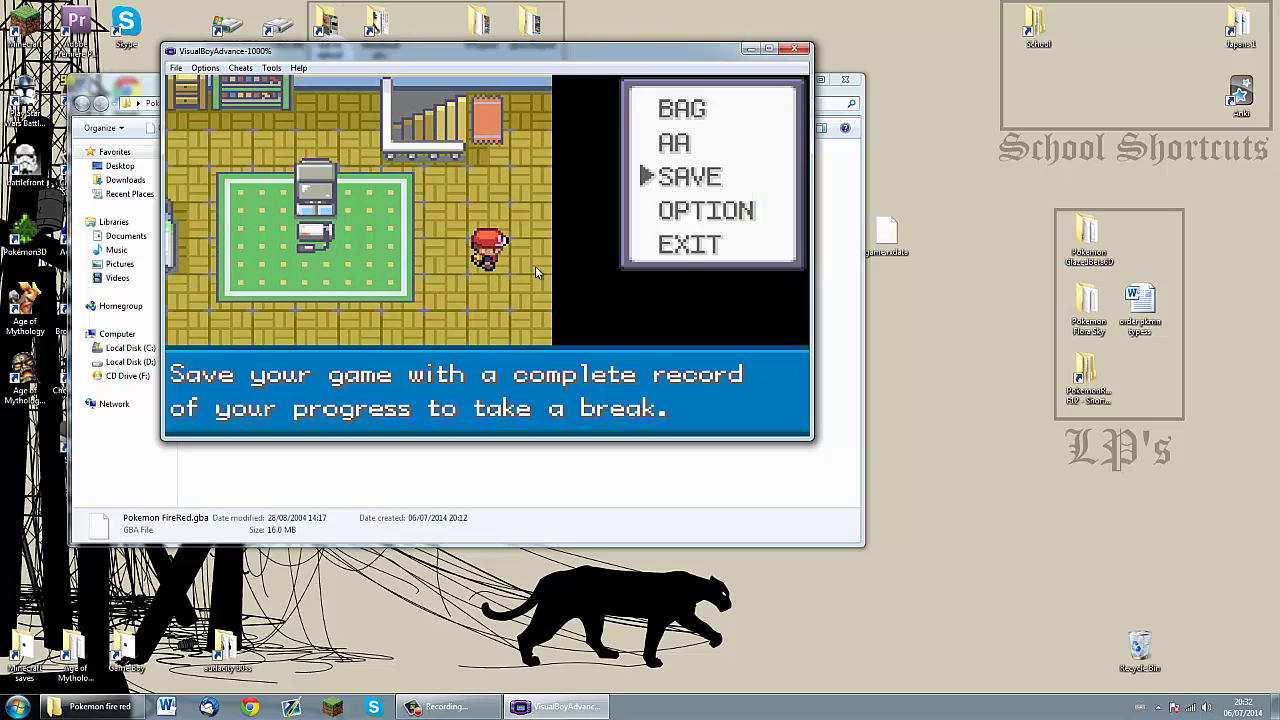
key(z)
key(z)
key(z)
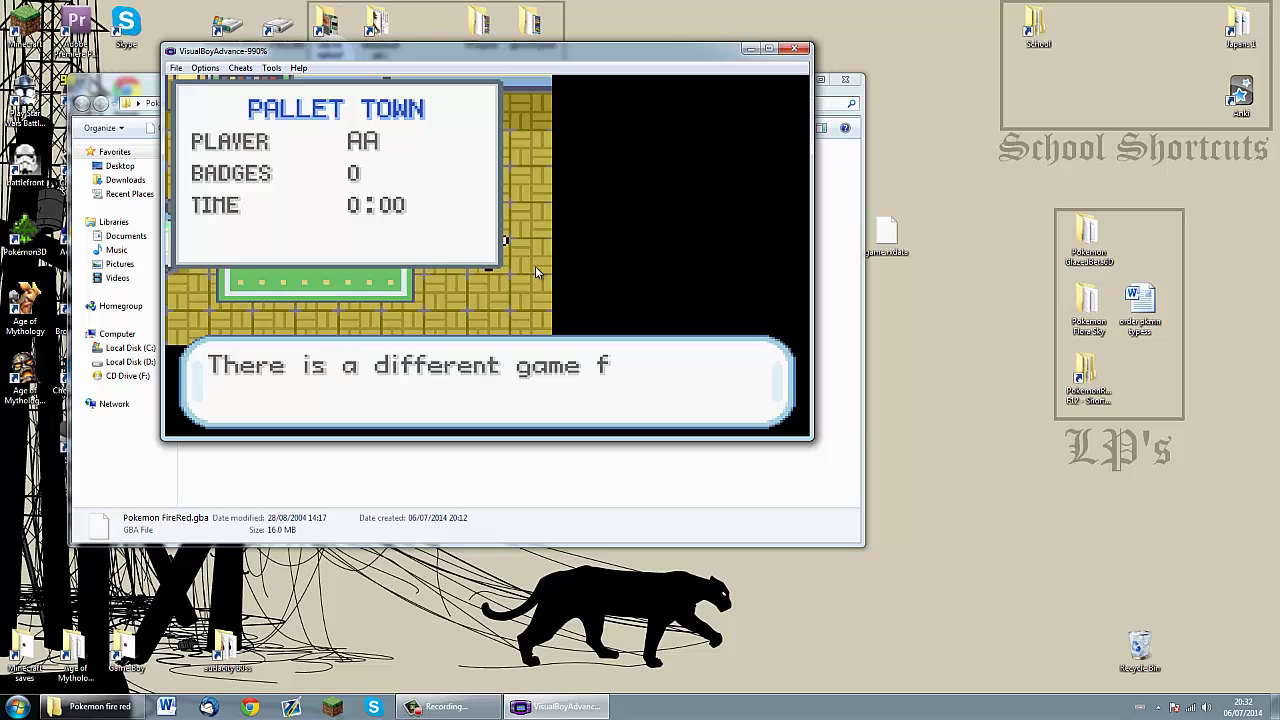
key(z)
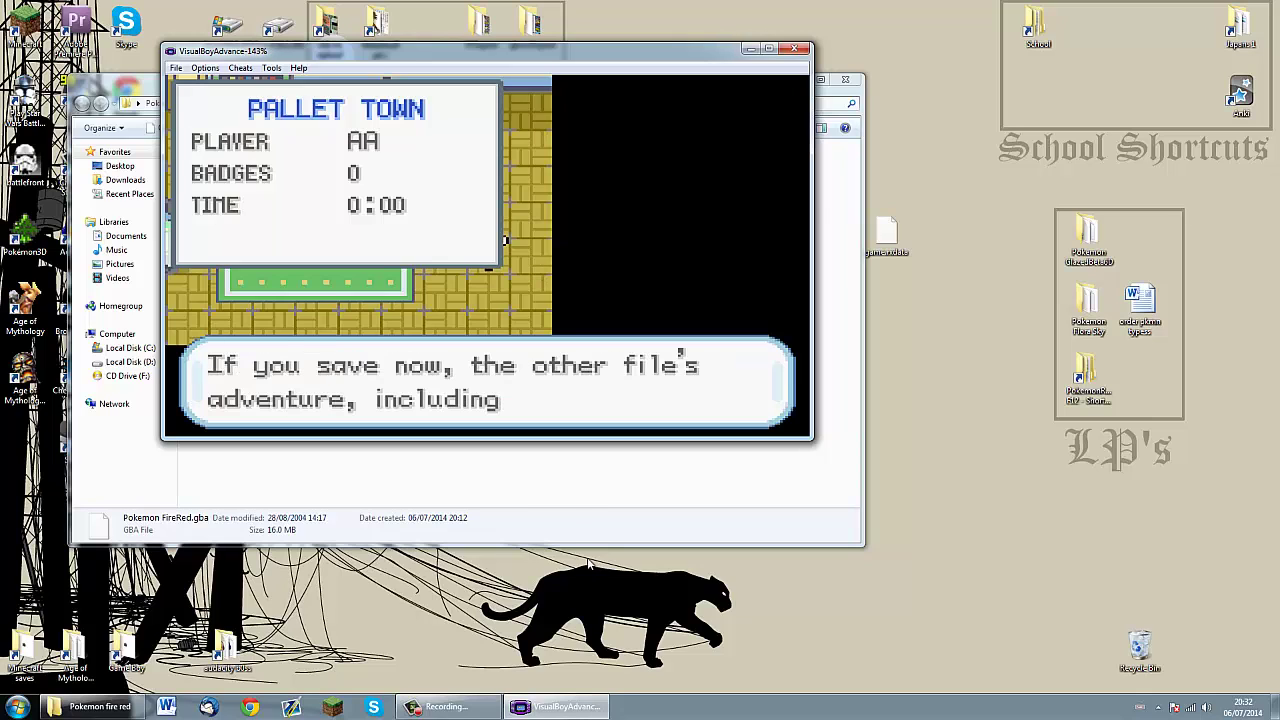
click(568, 500)
click(549, 52)
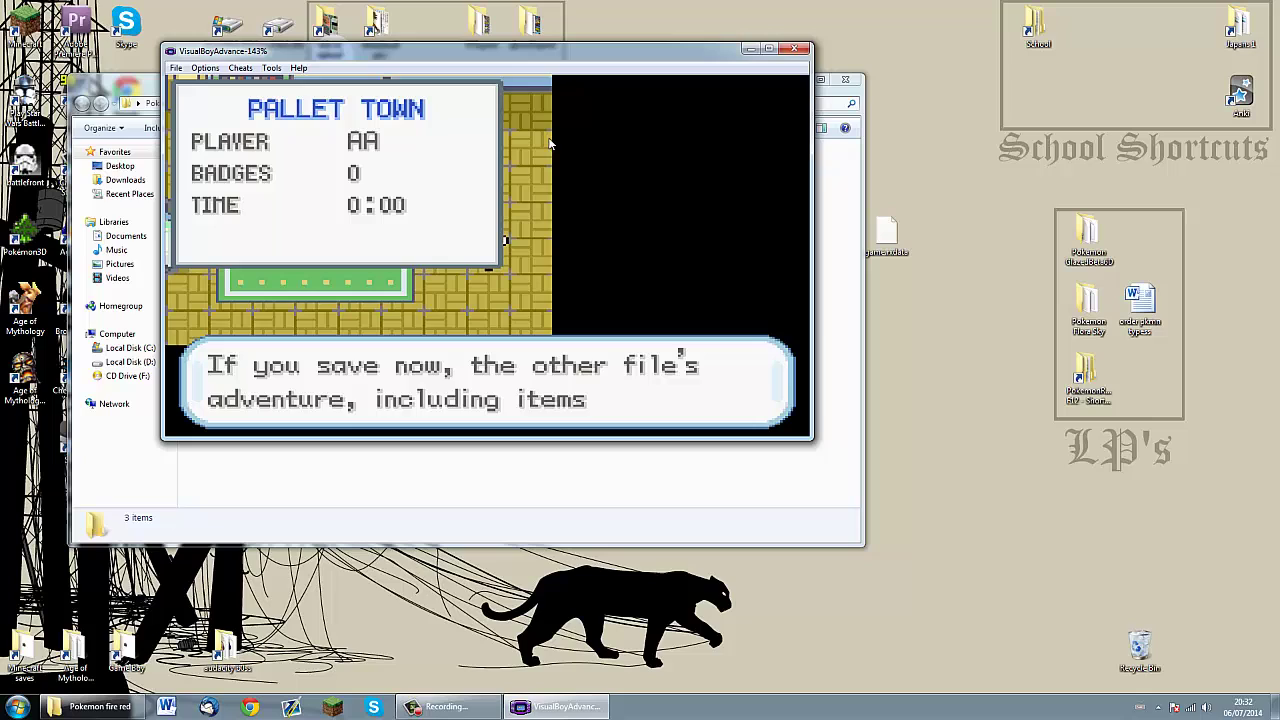
Answer YES to overwriting the other save file and continue past the saving message
key(z)
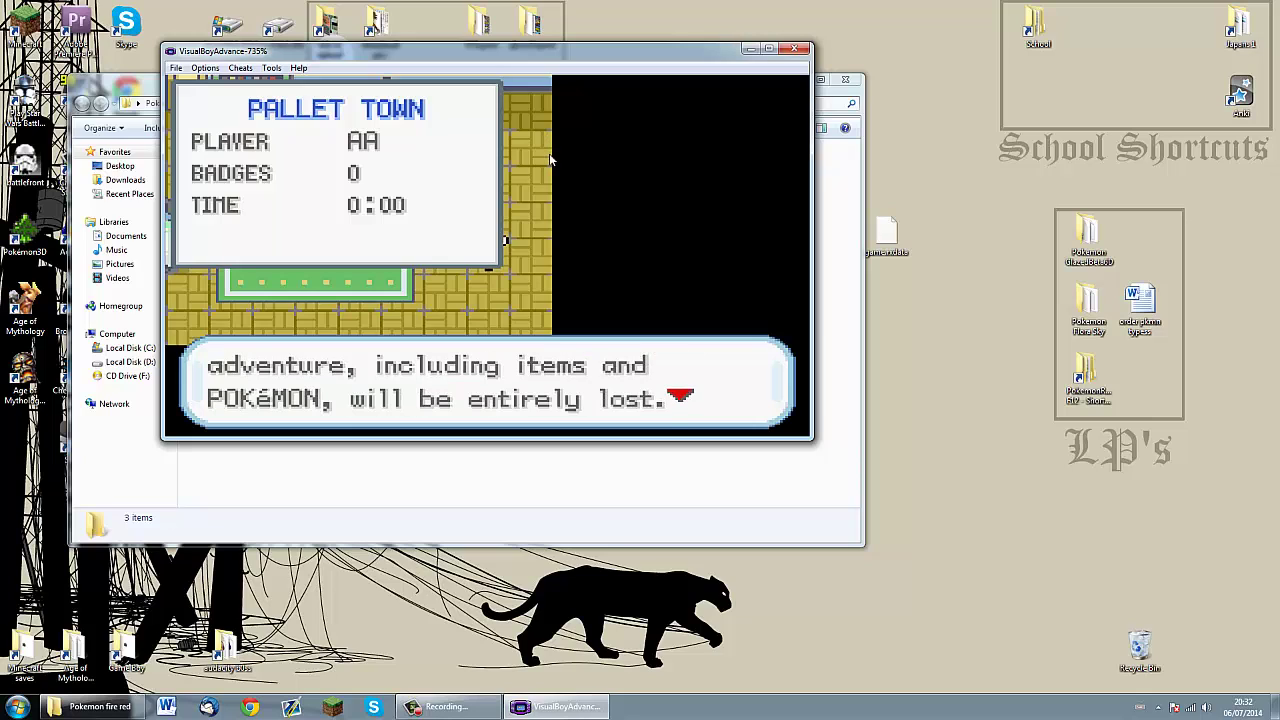
key(z)
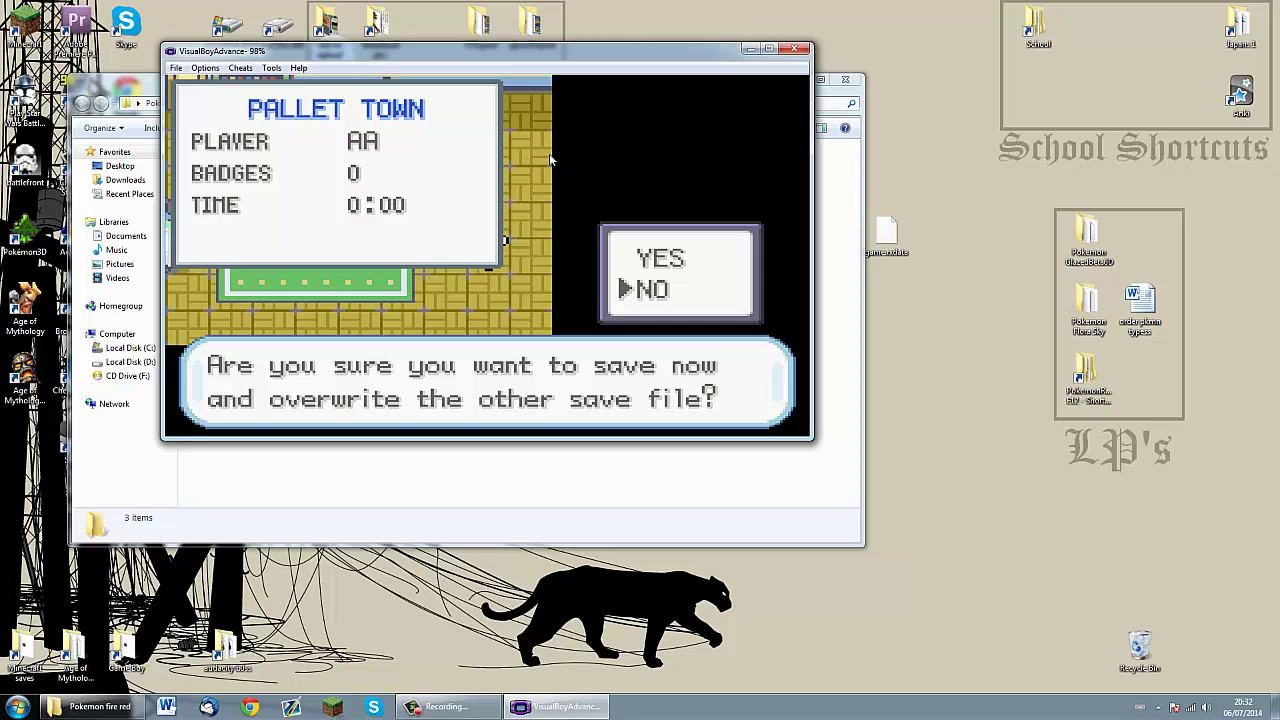
key(Up)
key(z)
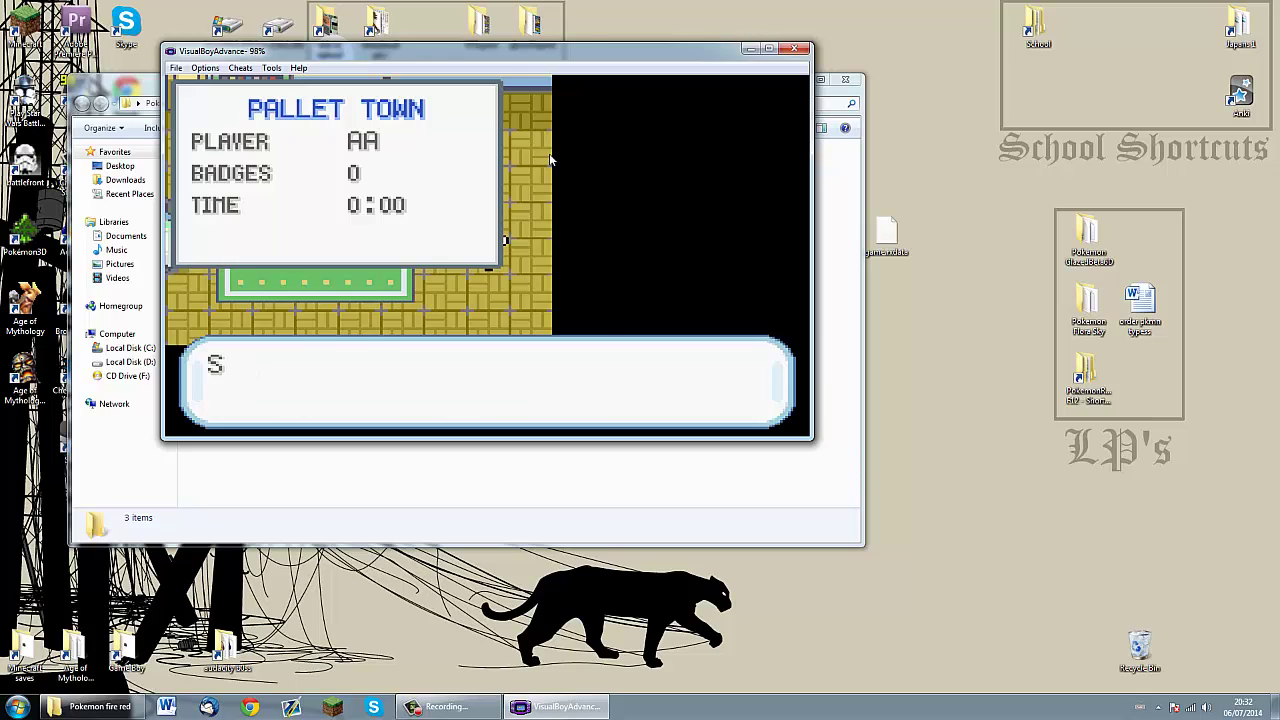
key(z)
key(z)
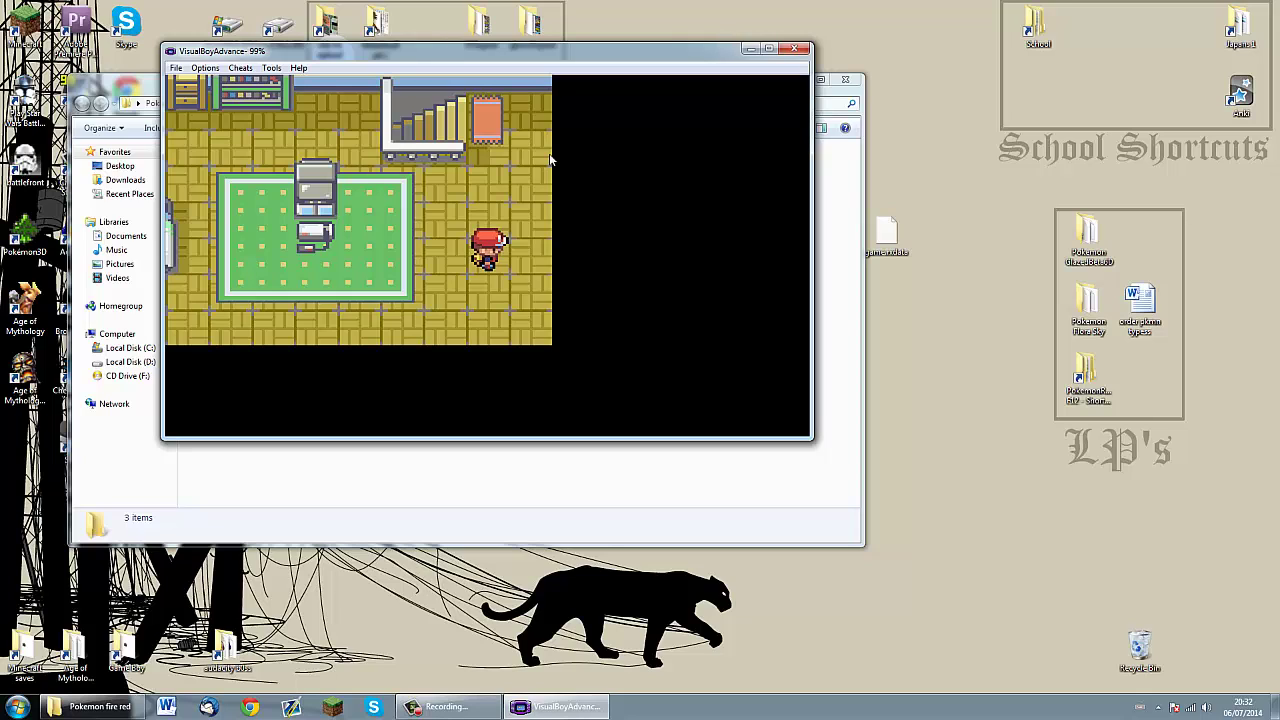
Walk the player right and left across the bedroom
key(Right)
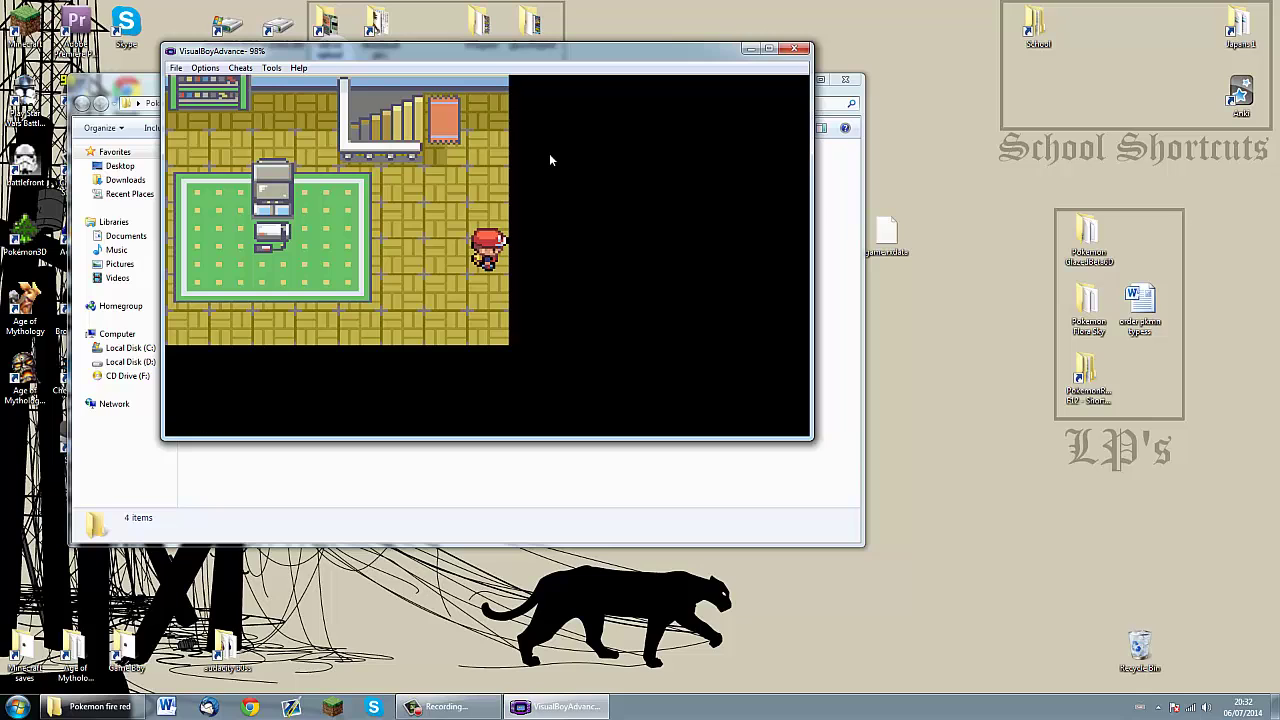
key(Left)
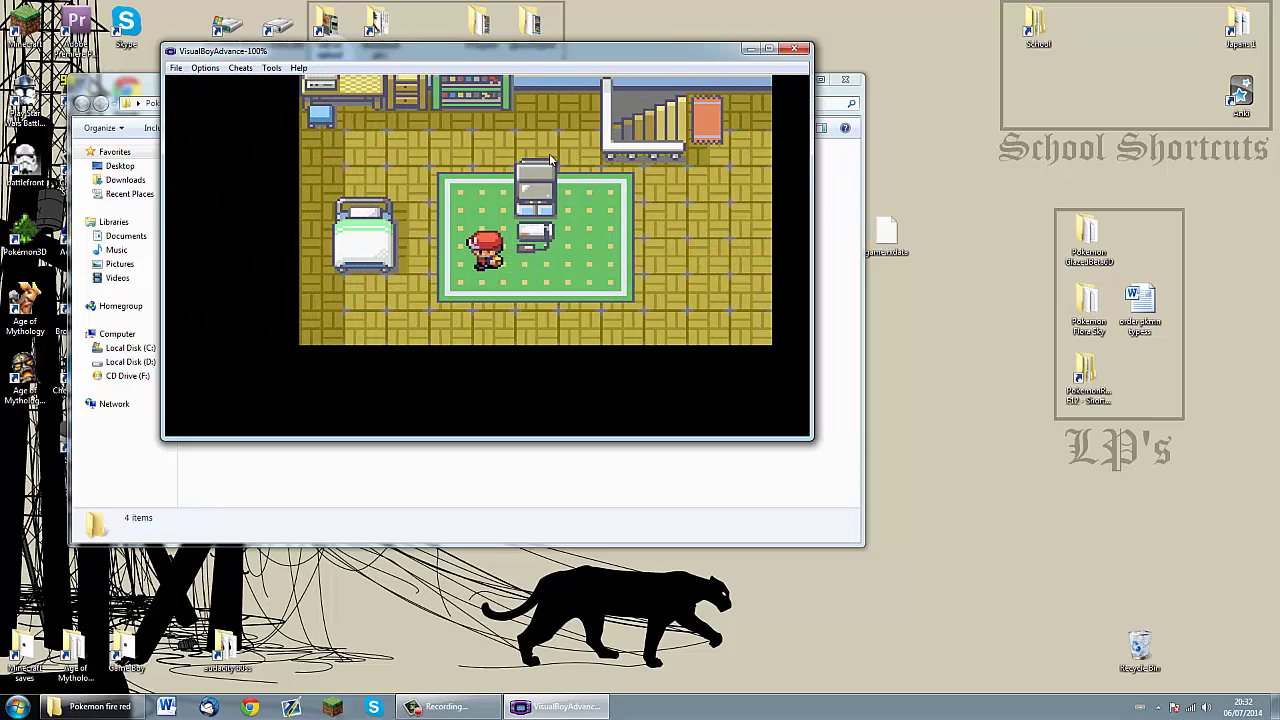
key(Right)
key(Left)
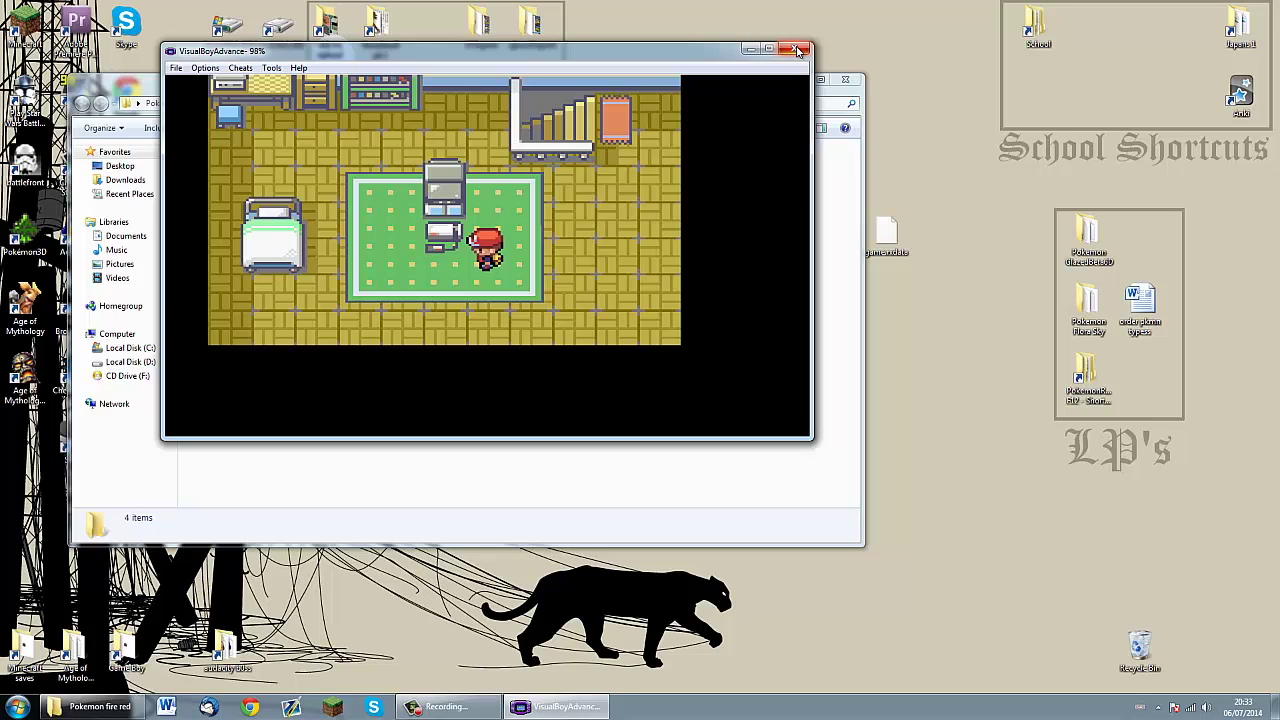
Quit the emulator and delete Pokemon FireRed.sav and Pokemon FireRed1.sgm
click(798, 50)
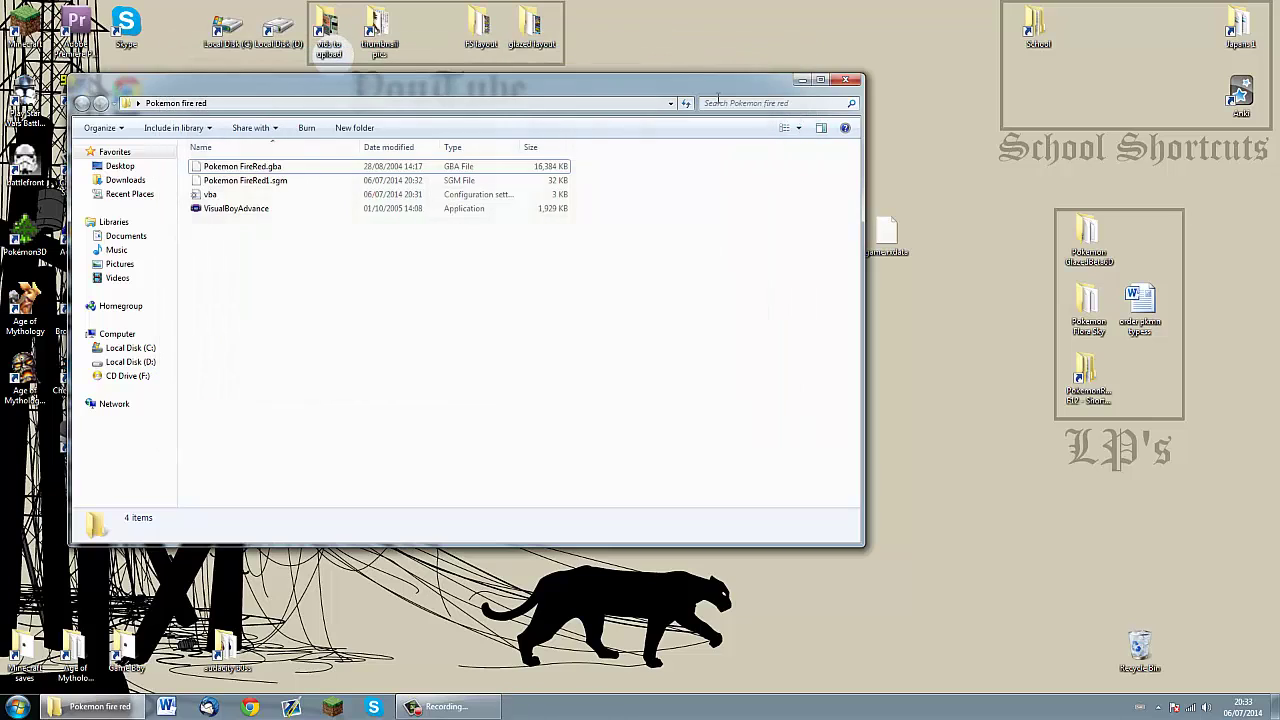
click(340, 181)
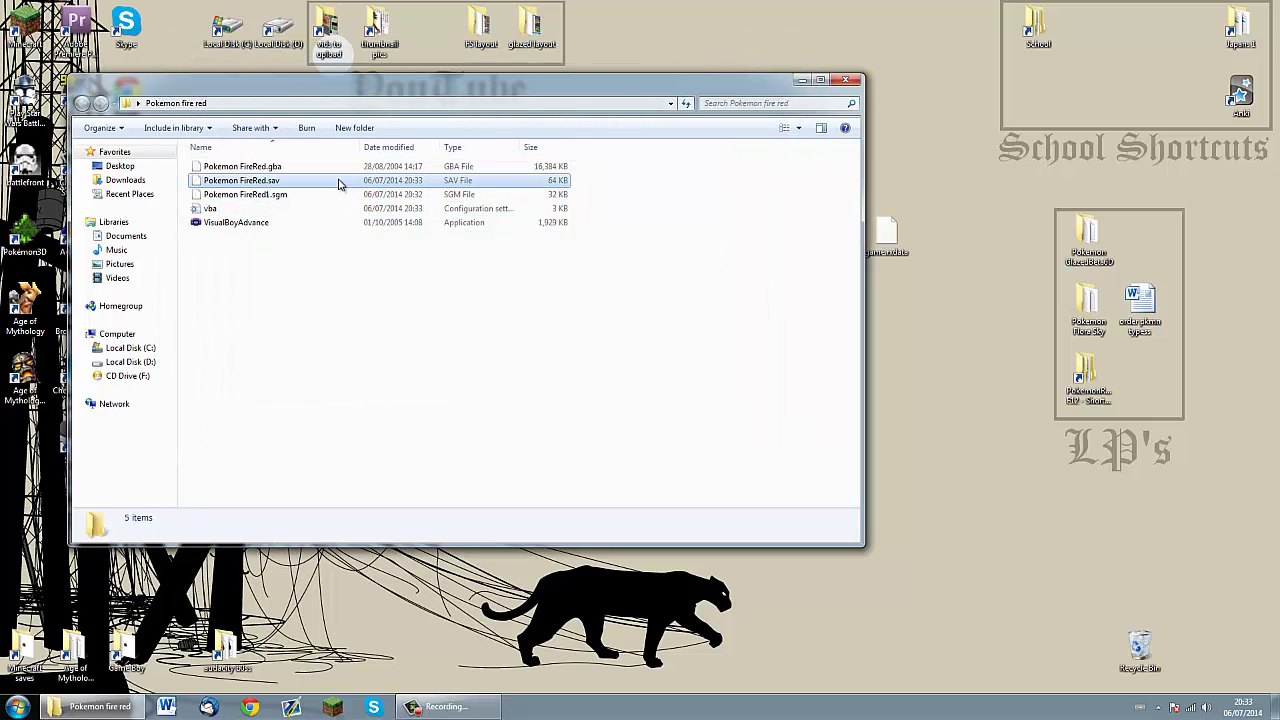
ctrl+click(347, 195)
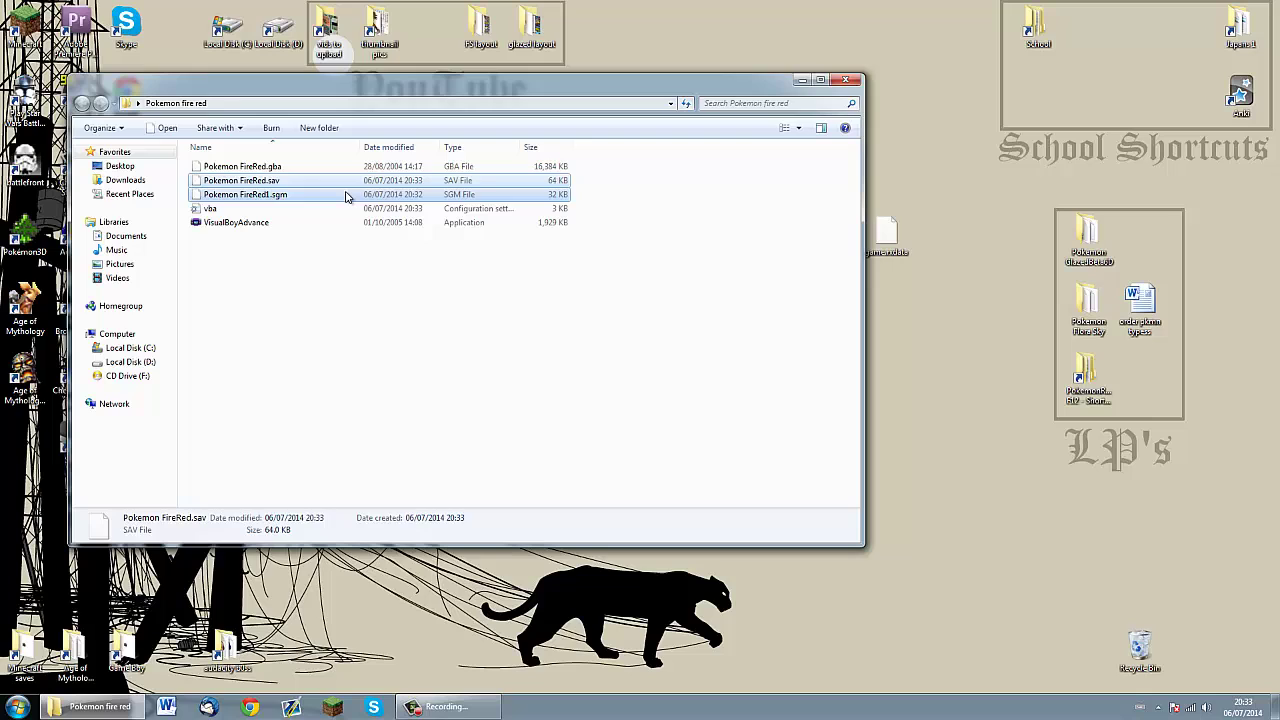
key(Delete)
click(692, 363)
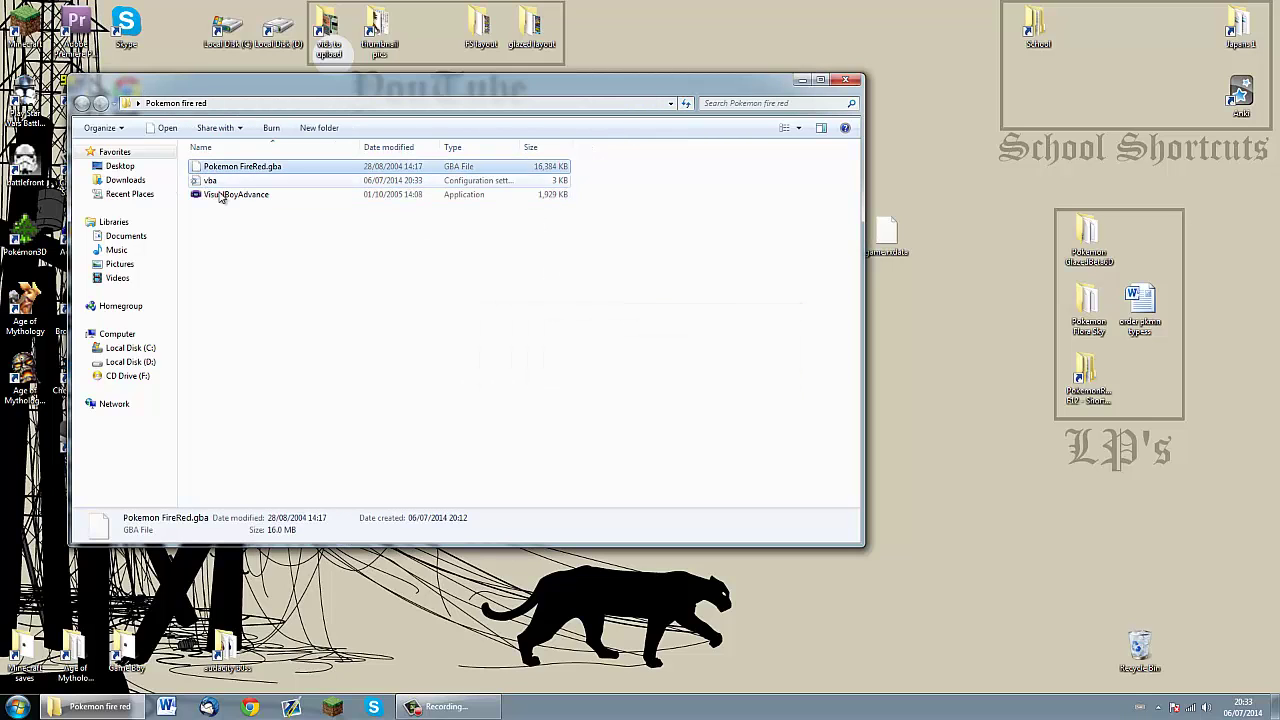
Select the VisualBoyAdvance application in the folder
click(228, 199)
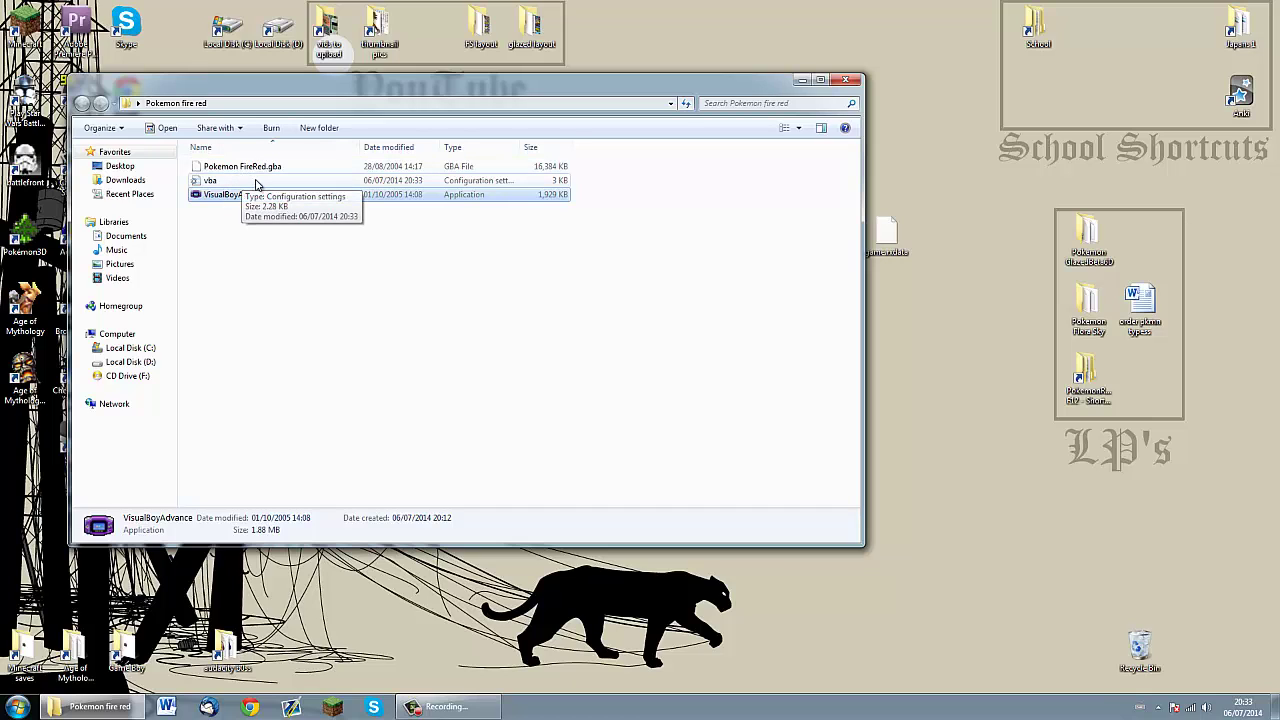
click(296, 262)
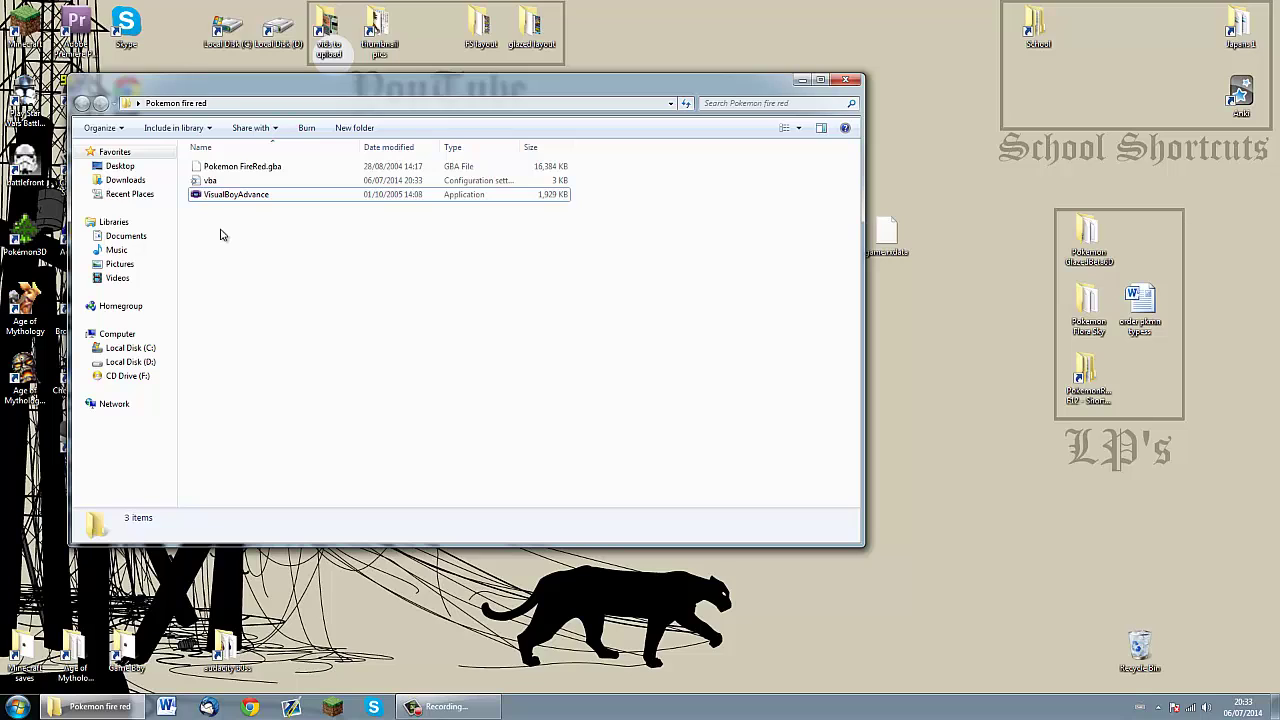
click(223, 199)
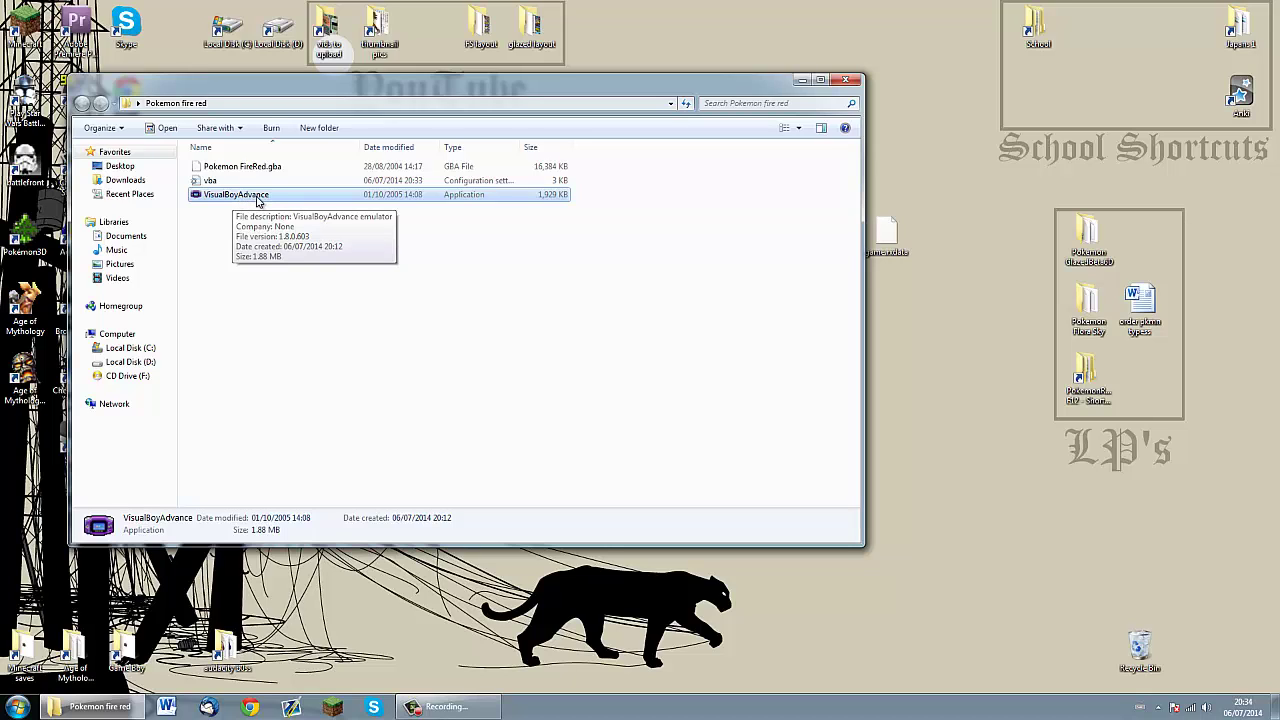
Close the empty VisualBoyAdvance window and boot the Pokemon FireRed ROM by dragging it onto the emulator
double_click(257, 197)
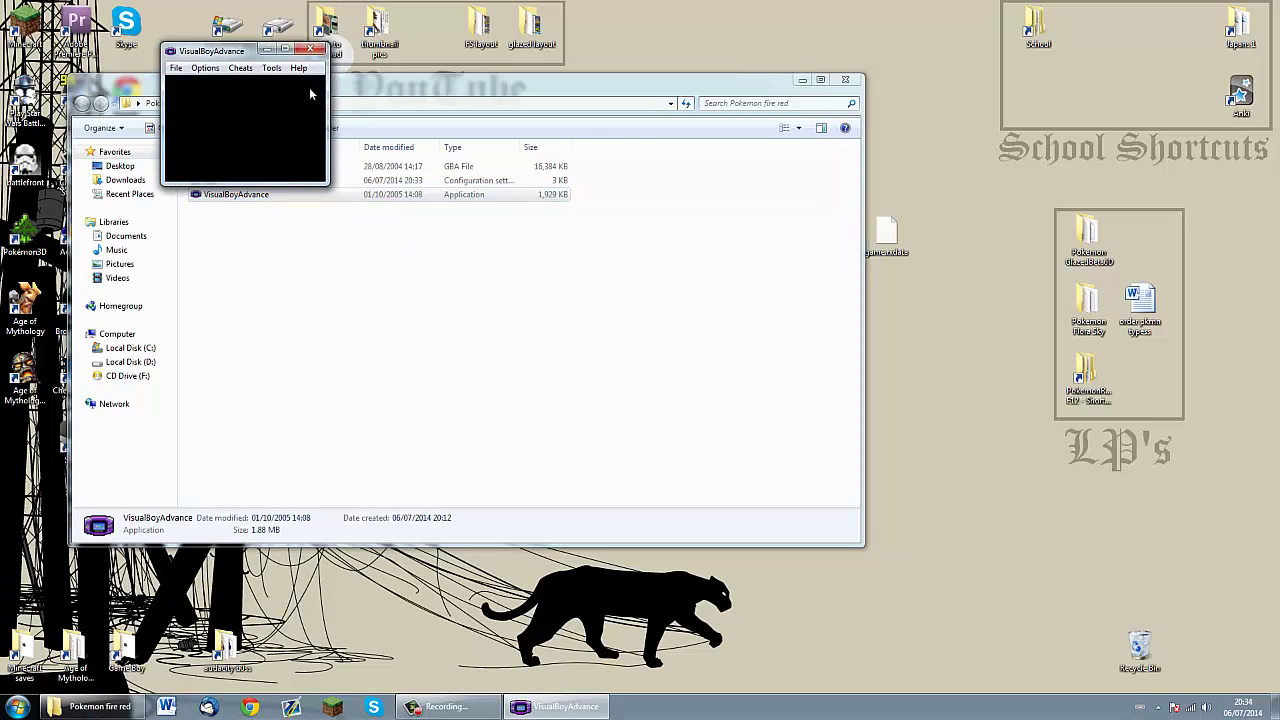
click(310, 49)
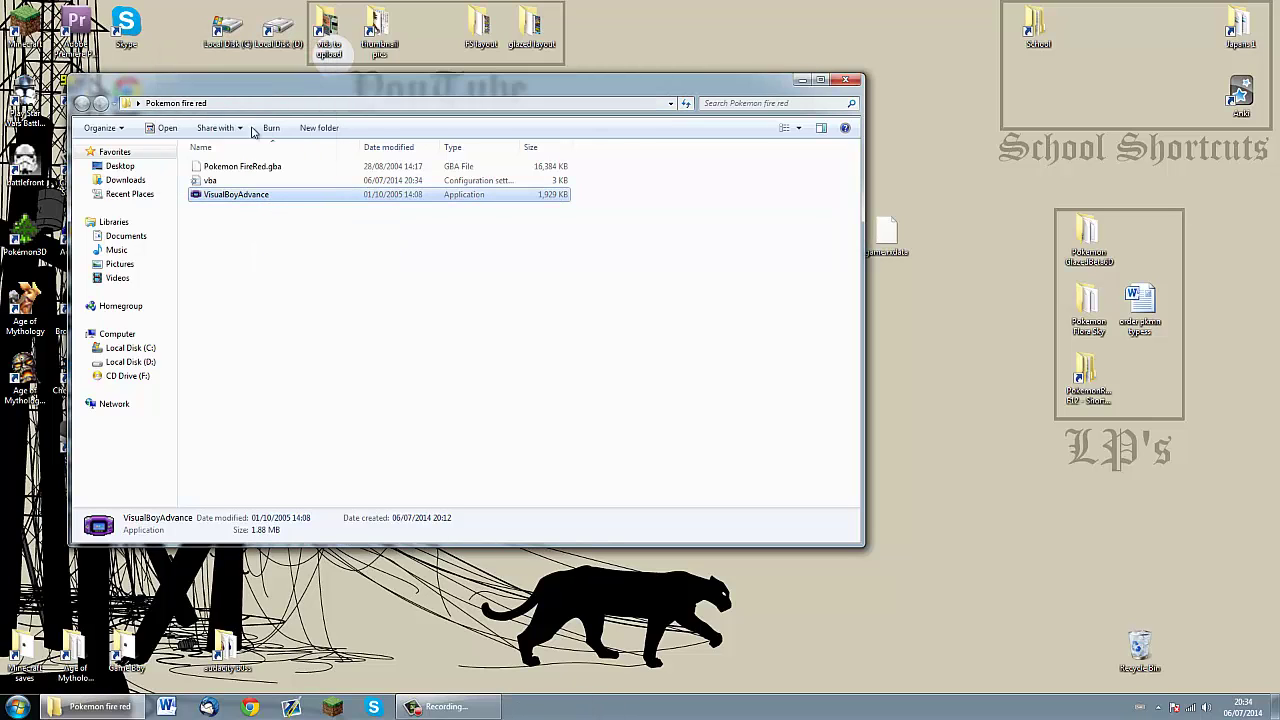
drag(224, 170, 236, 196)
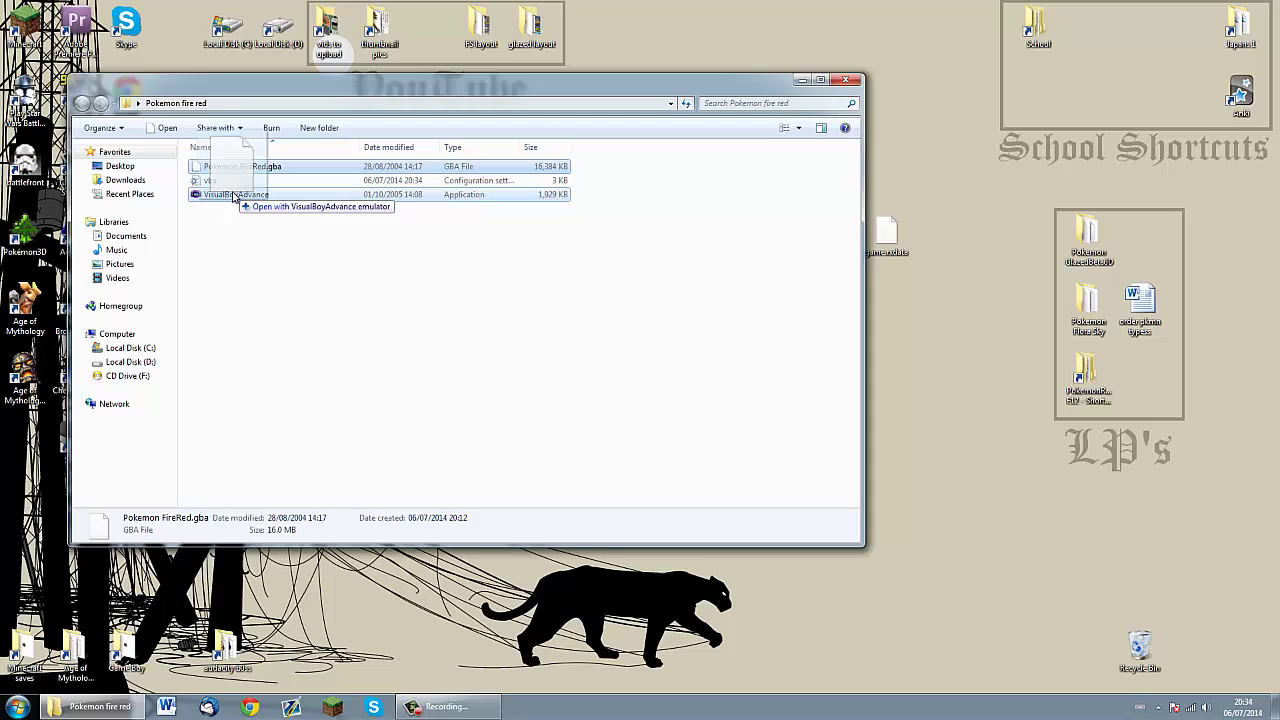
drag(234, 195, 234, 195)
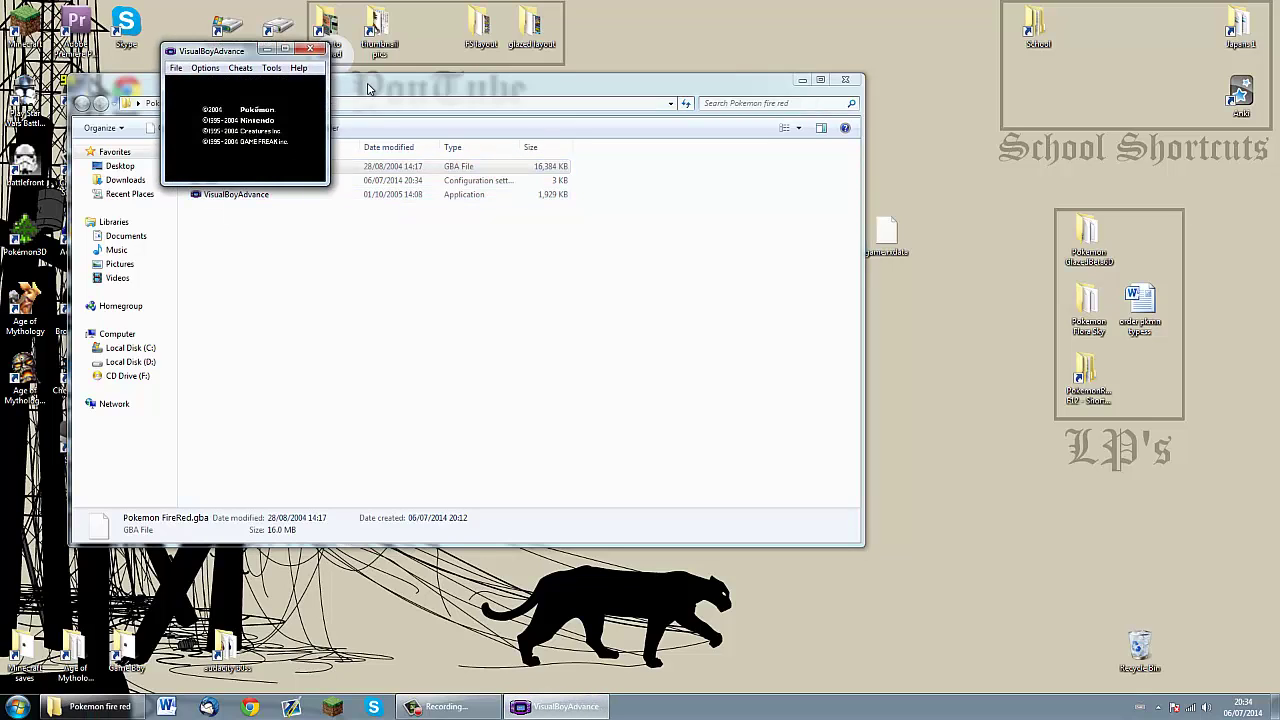
Check the Emulator options, quit, and select the new 64 KB Pokemon FireRed.sav
click(205, 67)
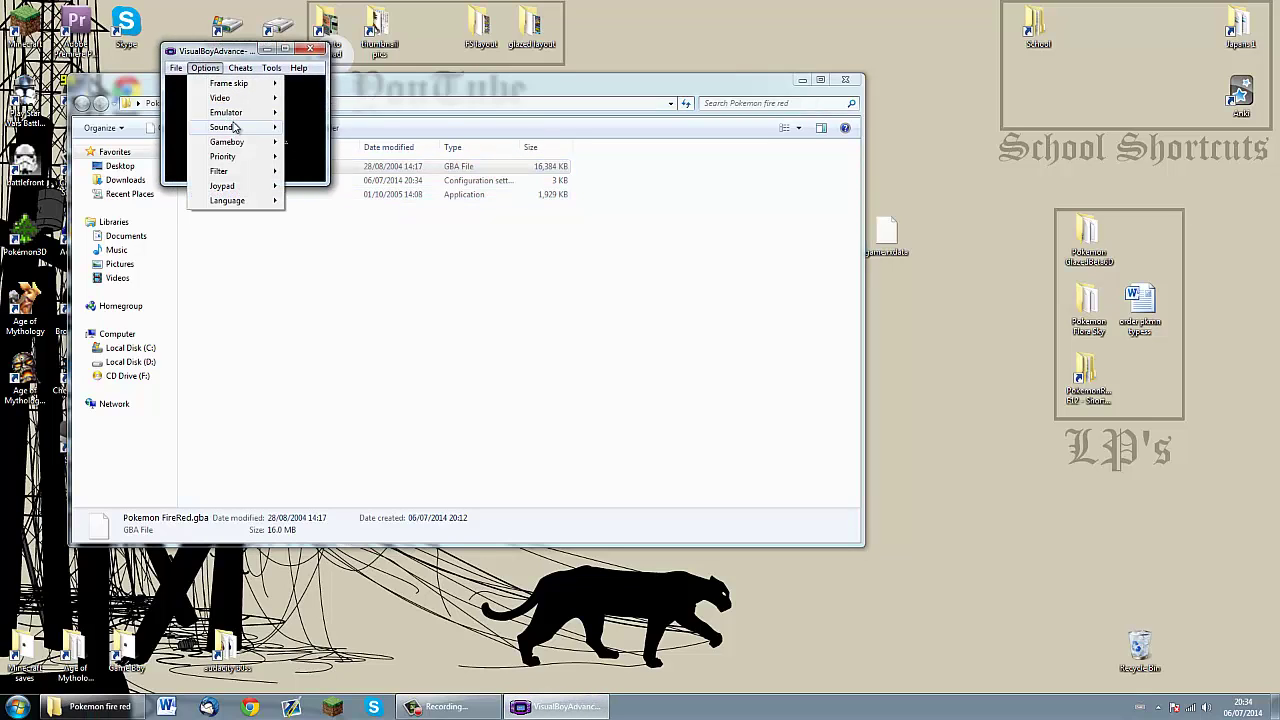
mouse_move(240, 113)
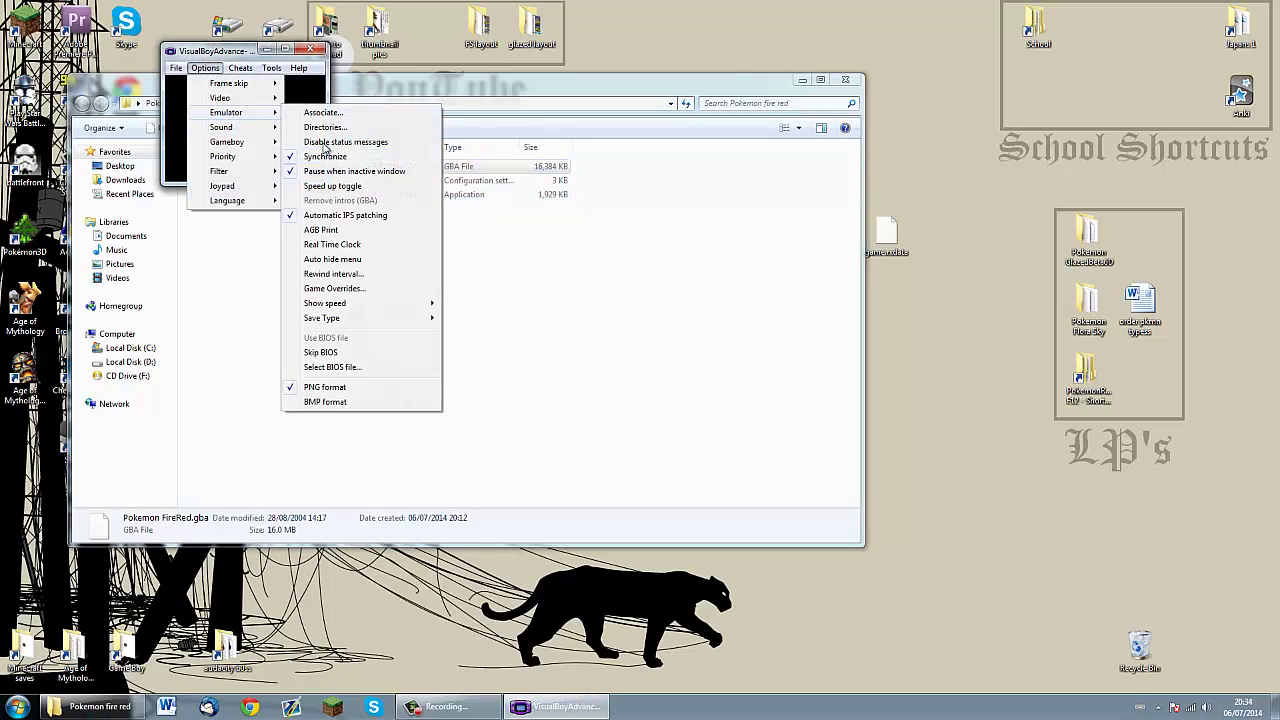
click(320, 58)
click(312, 50)
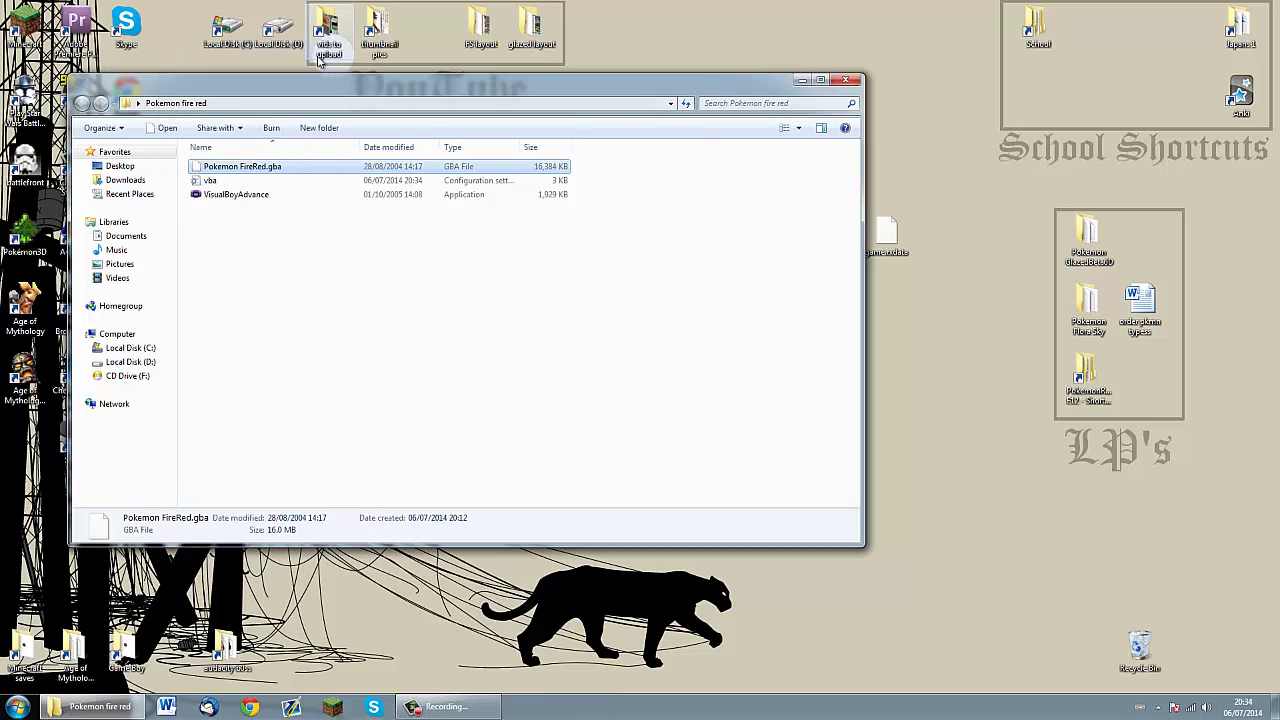
click(283, 181)
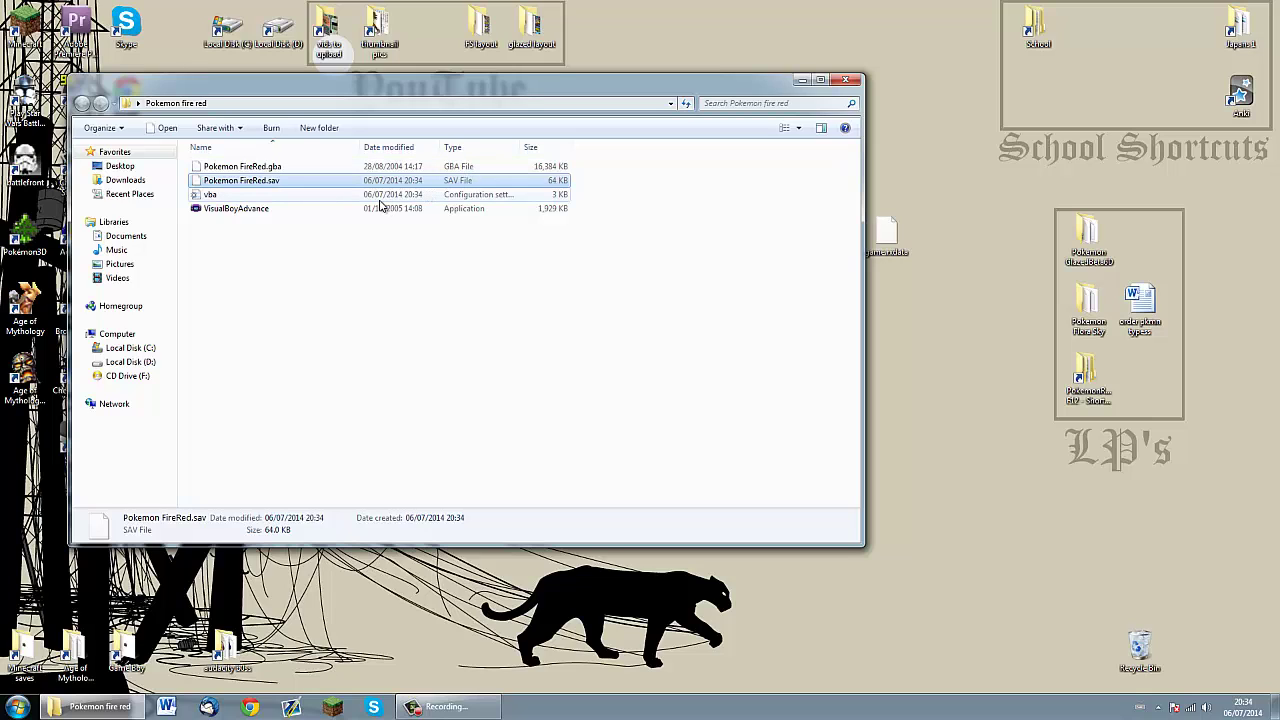
Delete the new Pokemon FireRed.sav to the Recycle Bin and select VisualBoyAdvance
key(Delete)
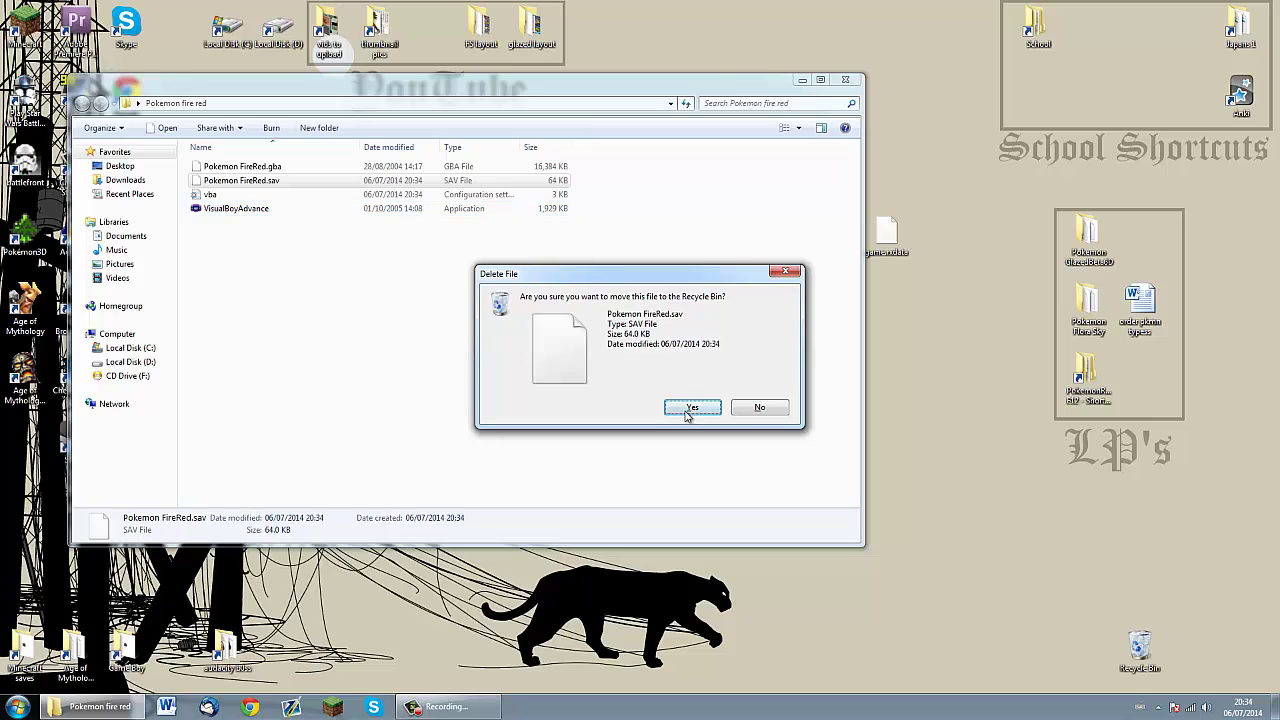
click(688, 411)
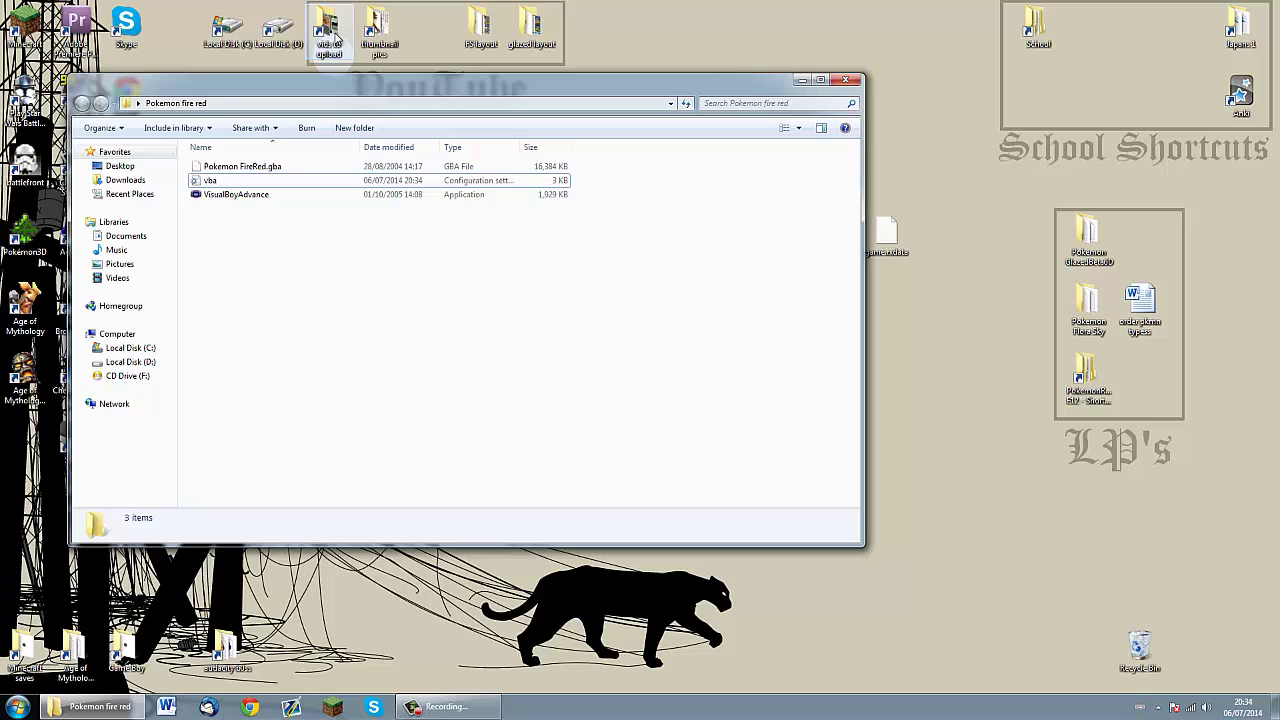
click(291, 199)
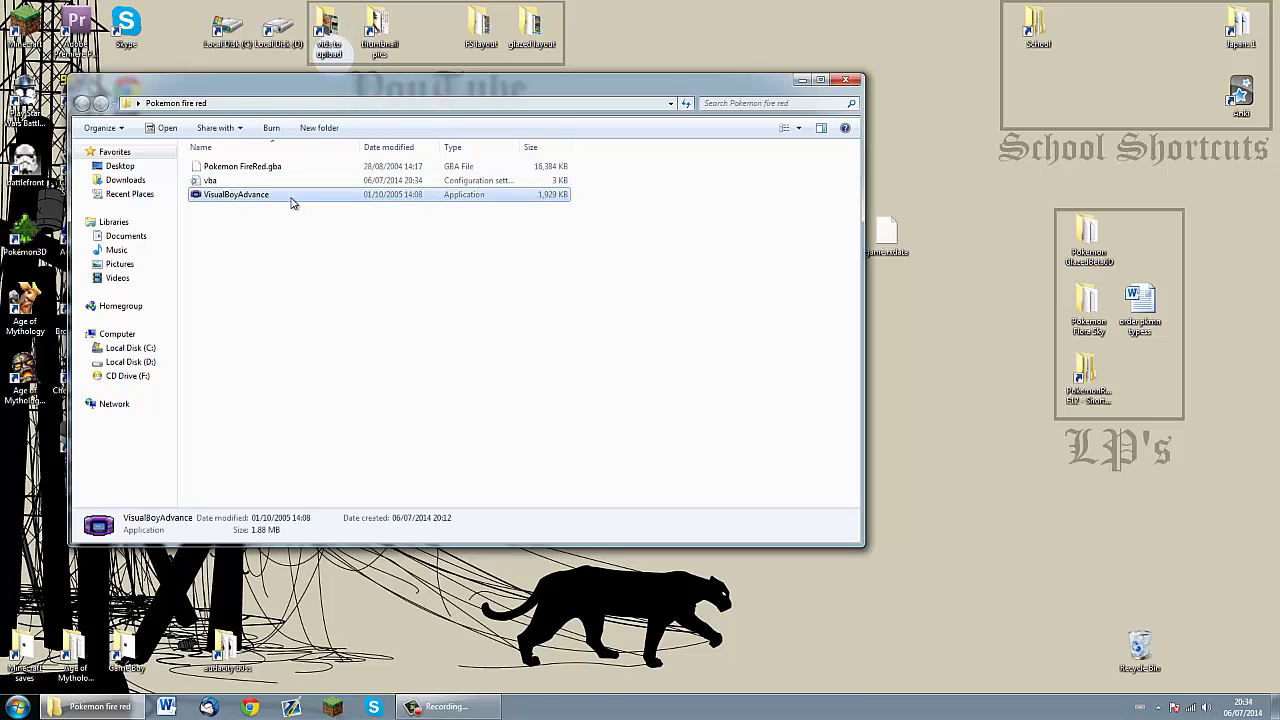
Launch and close VisualBoyAdvance twice, then launch it once more
double_click(291, 199)
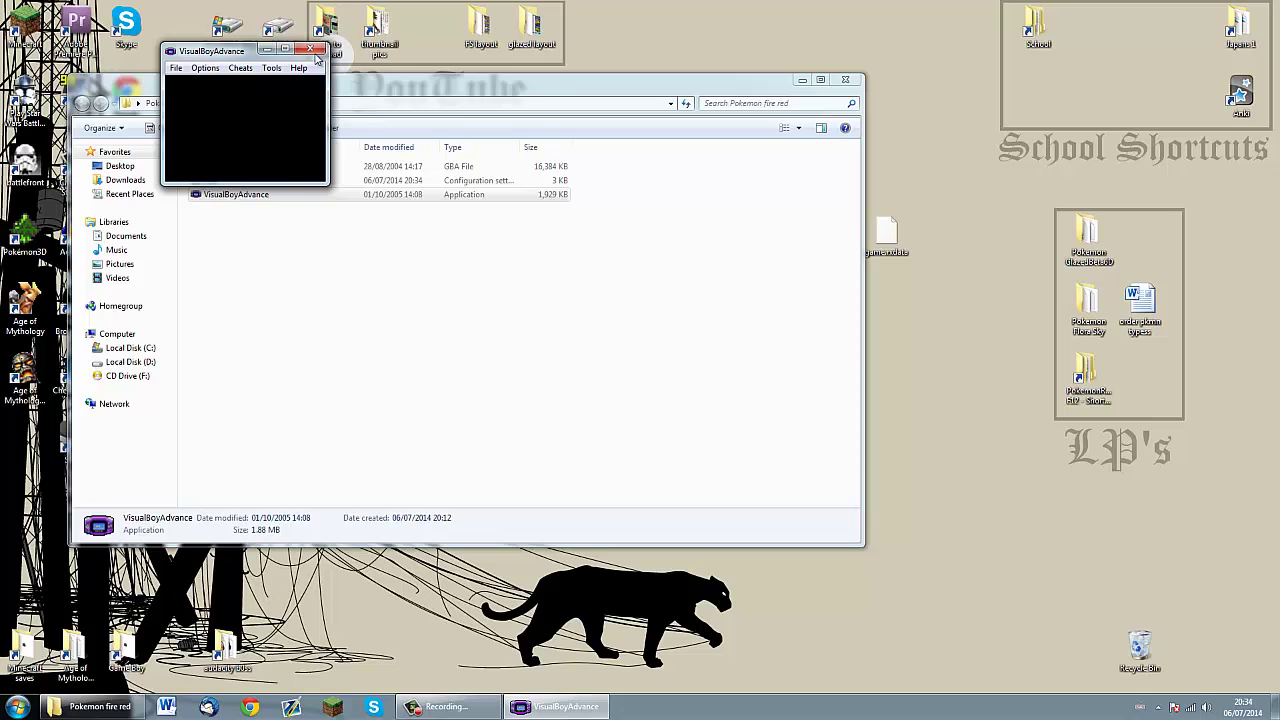
click(312, 50)
double_click(232, 195)
click(312, 50)
double_click(240, 196)
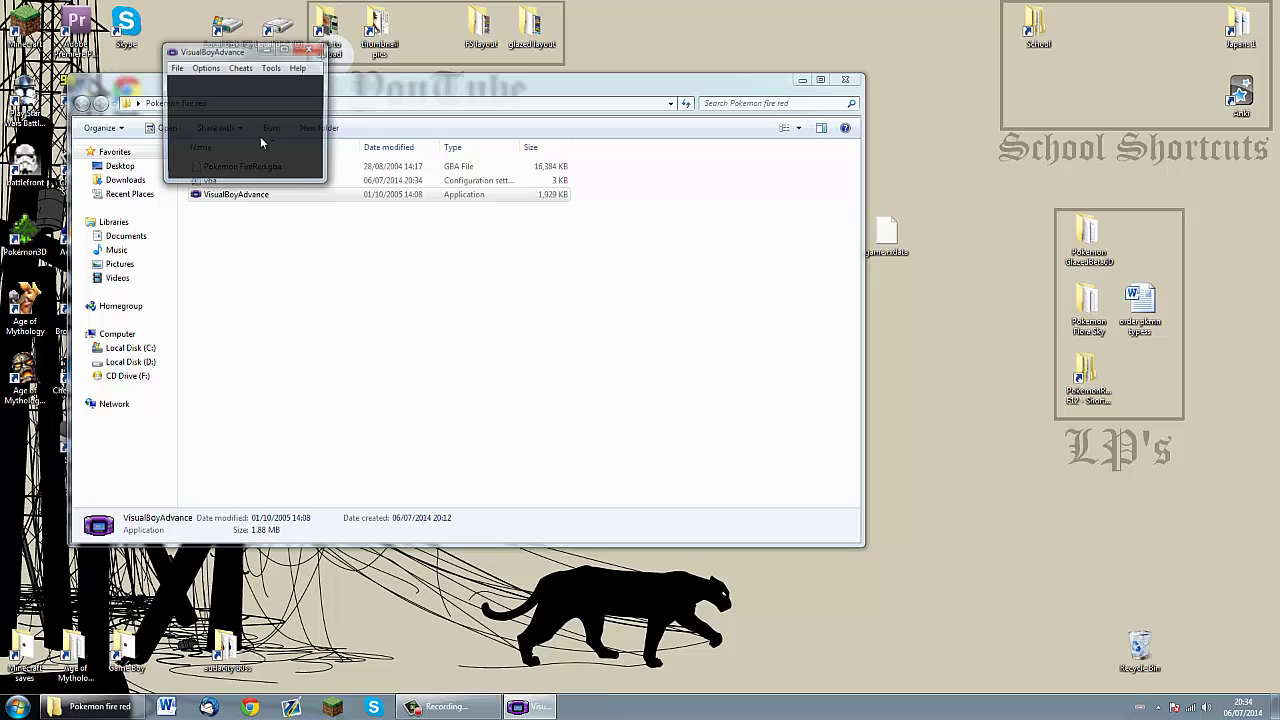
Choose save type Flash 128K, close the emulator, and open Pokemon FireRed.gba in it
click(205, 68)
mouse_move(241, 113)
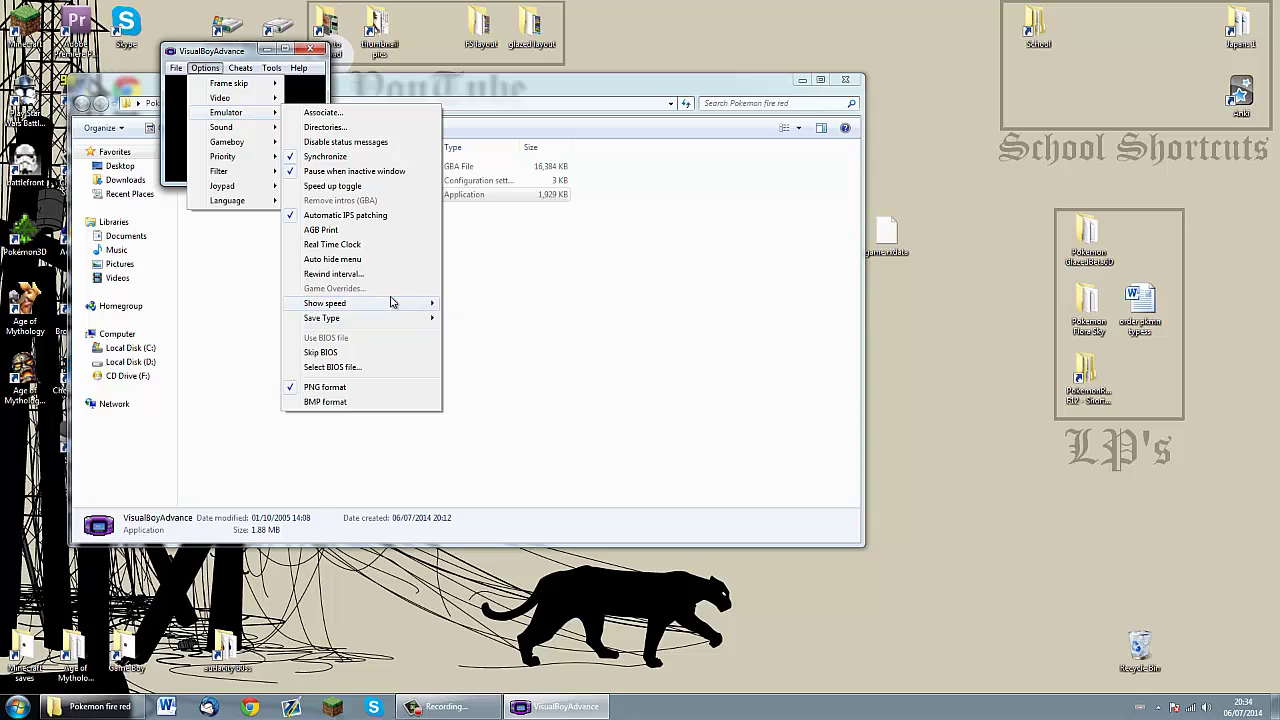
mouse_move(405, 320)
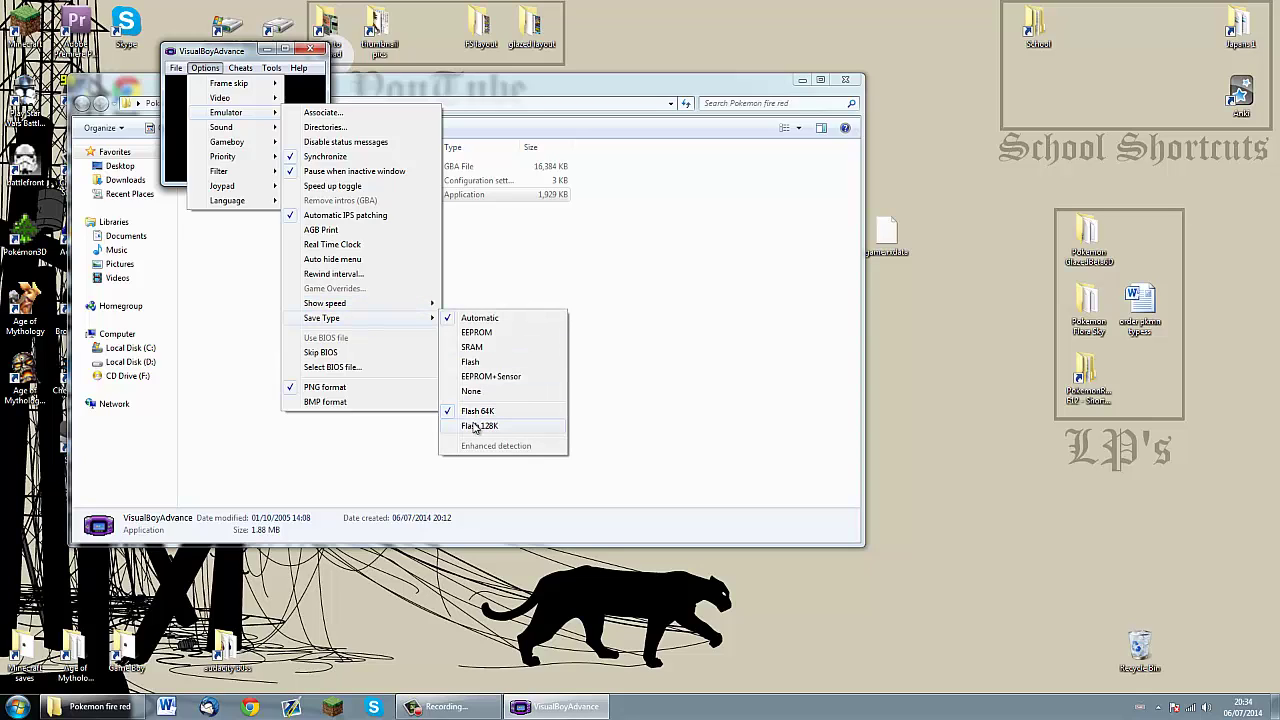
click(476, 426)
click(311, 49)
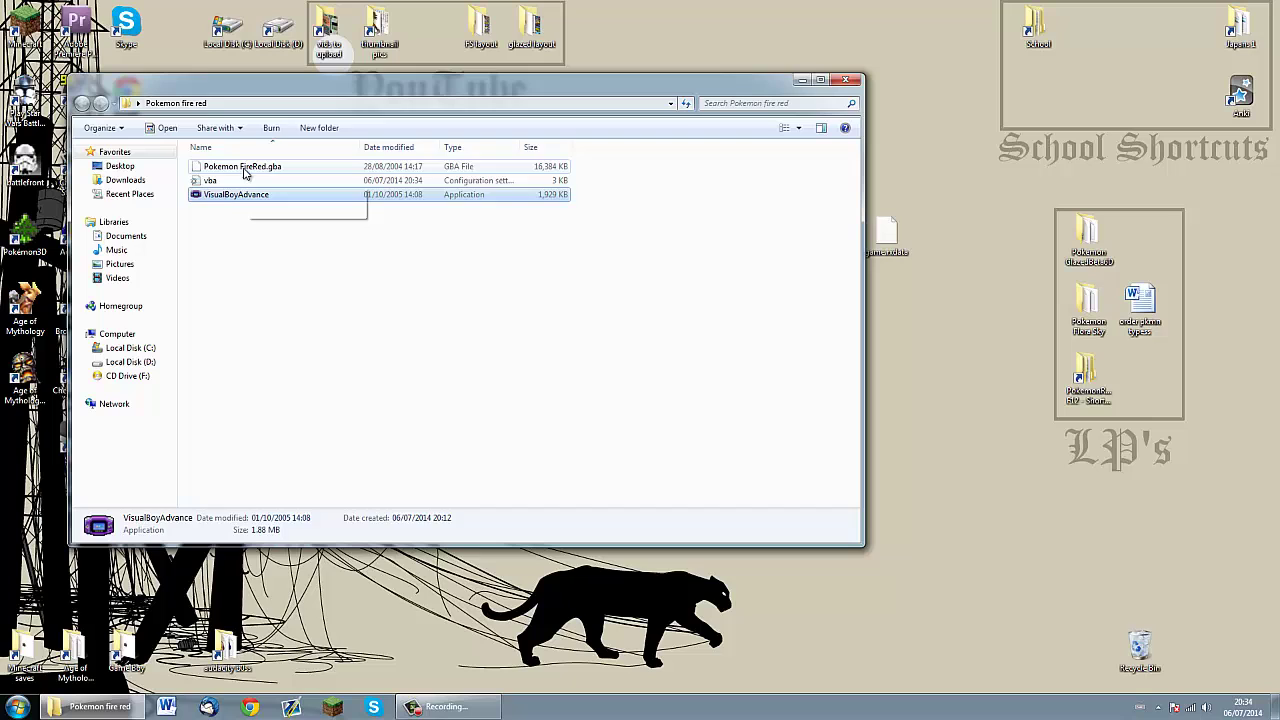
drag(243, 170, 250, 197)
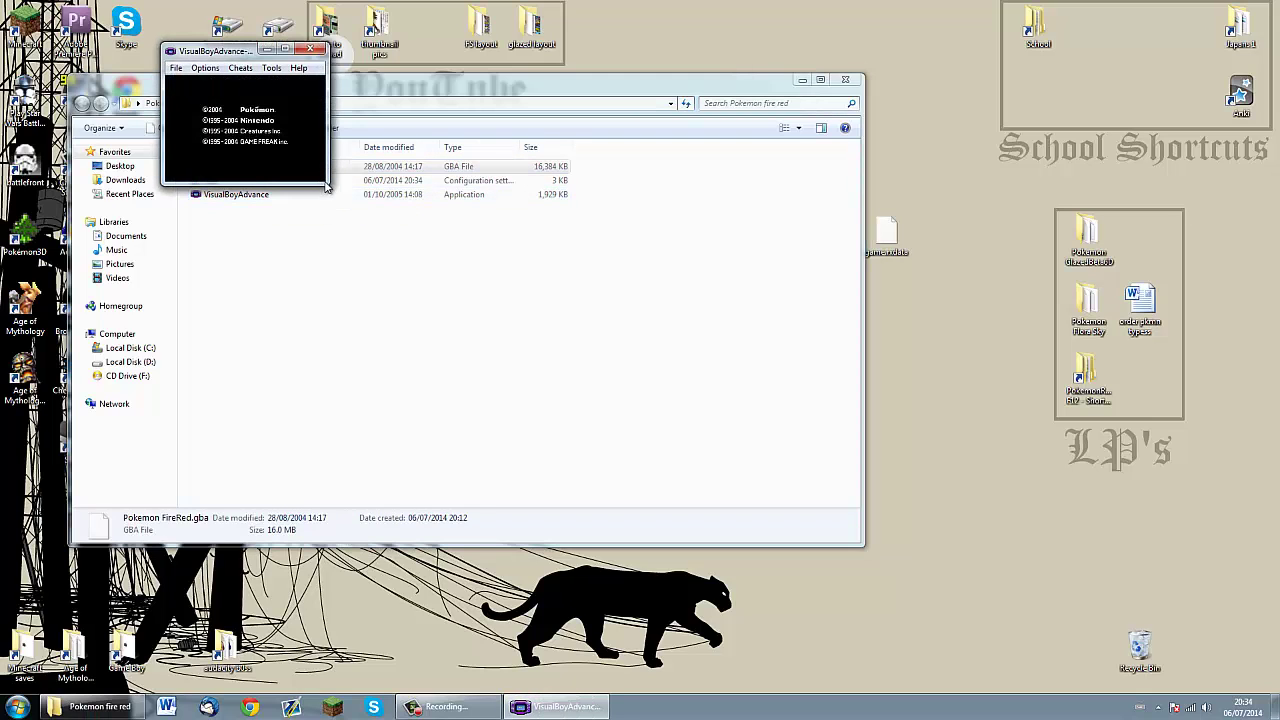
Enlarge the window and advance through the intro and Oak's dialogue, choosing BOY
drag(326, 187, 888, 425)
key(Return)
key(z)
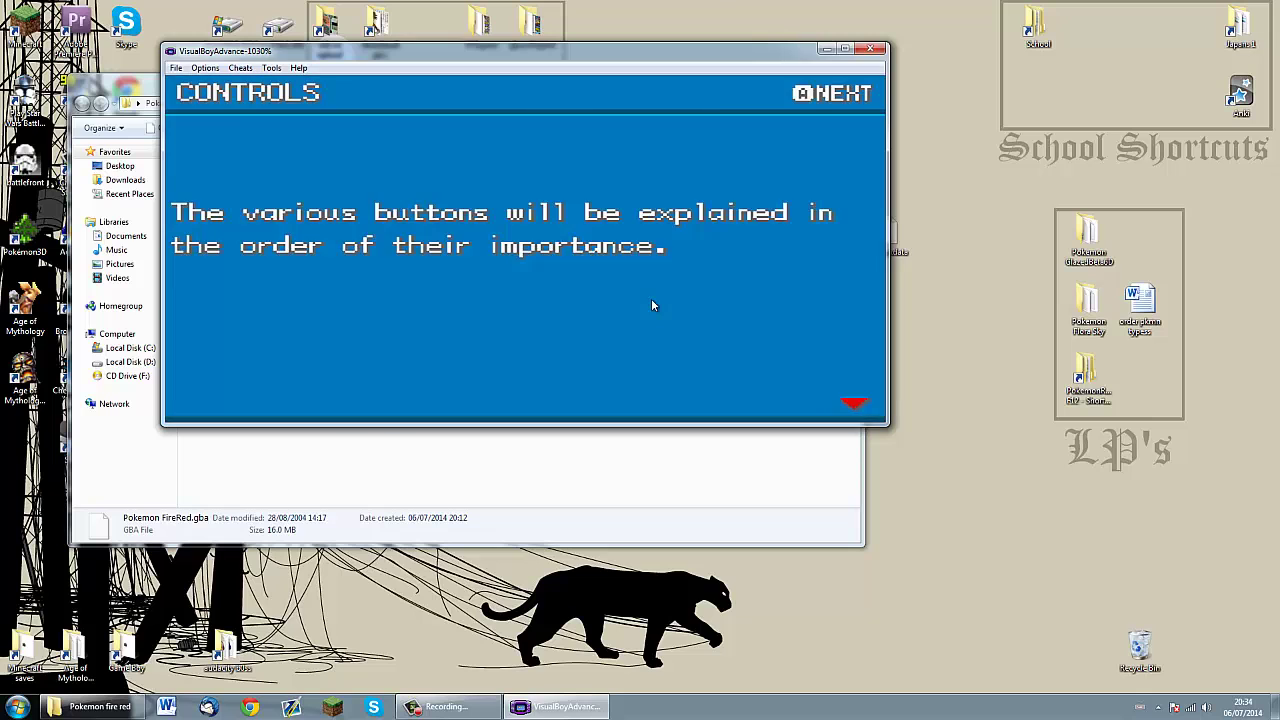
key(z)
key(z)
key(z)
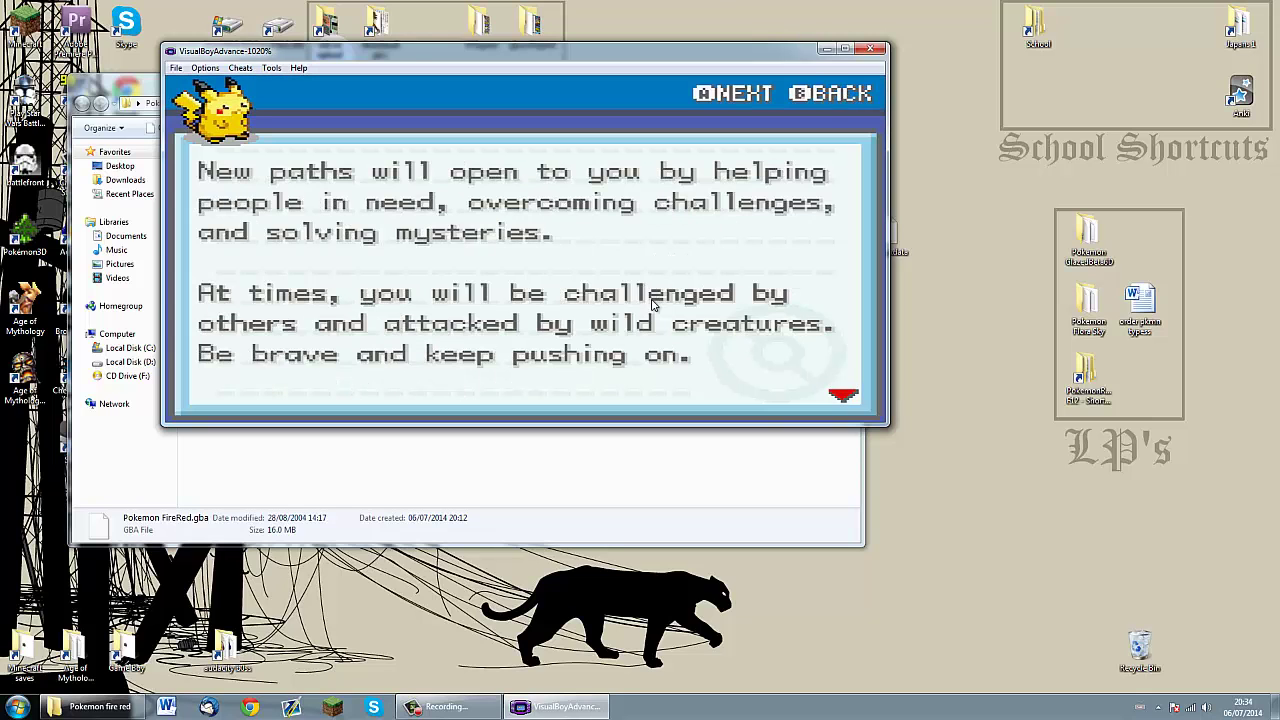
key(z)
key(z)
key(z)
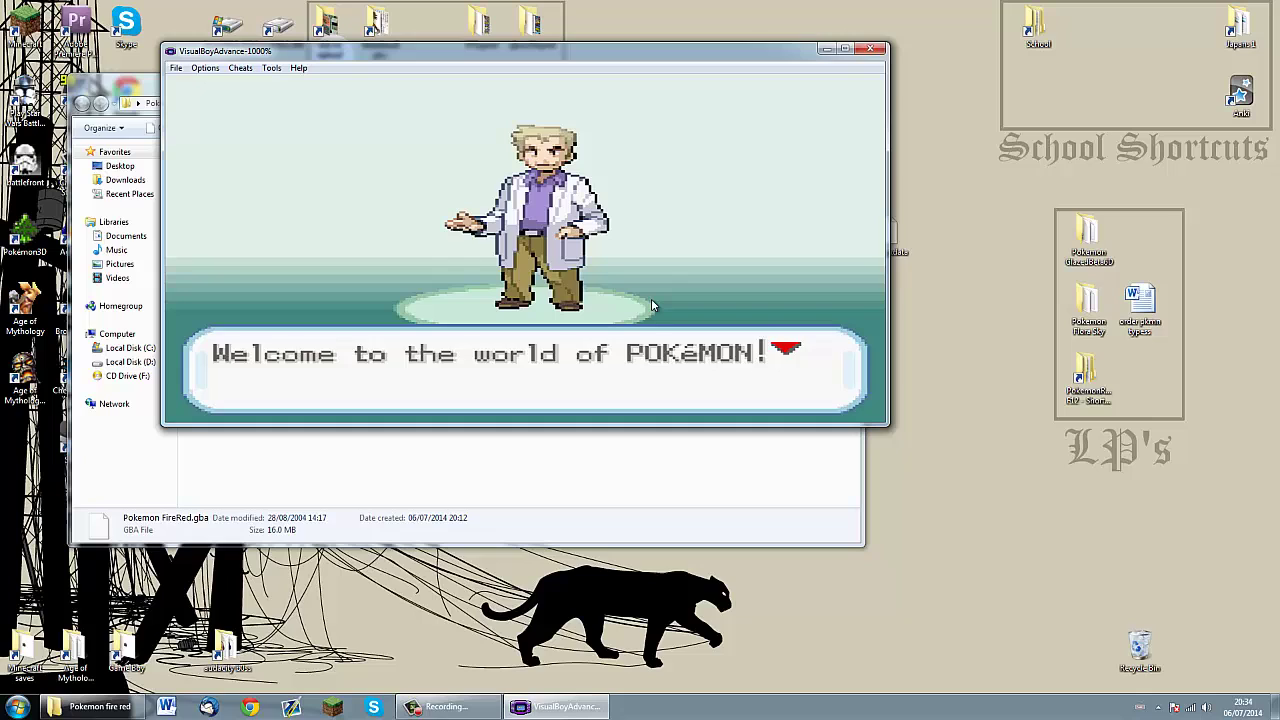
key(z)
key(z)
key(z)
key(z)
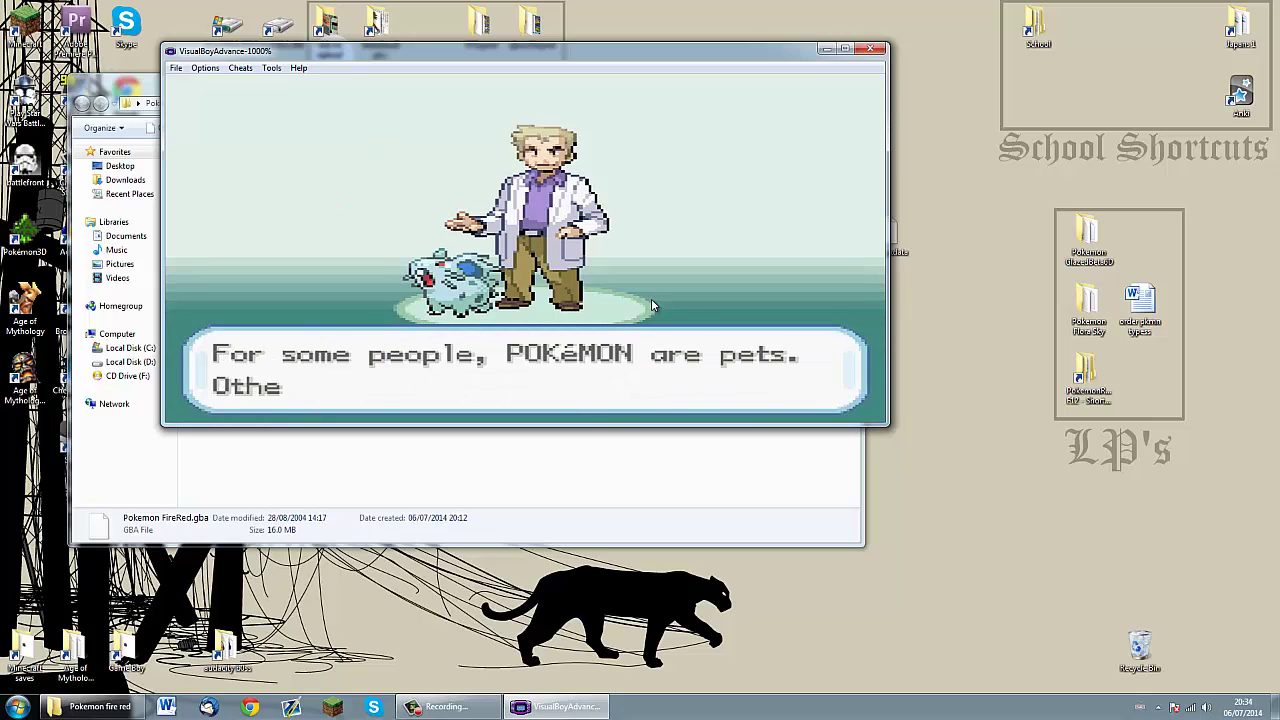
key(z)
key(z)
key(z)
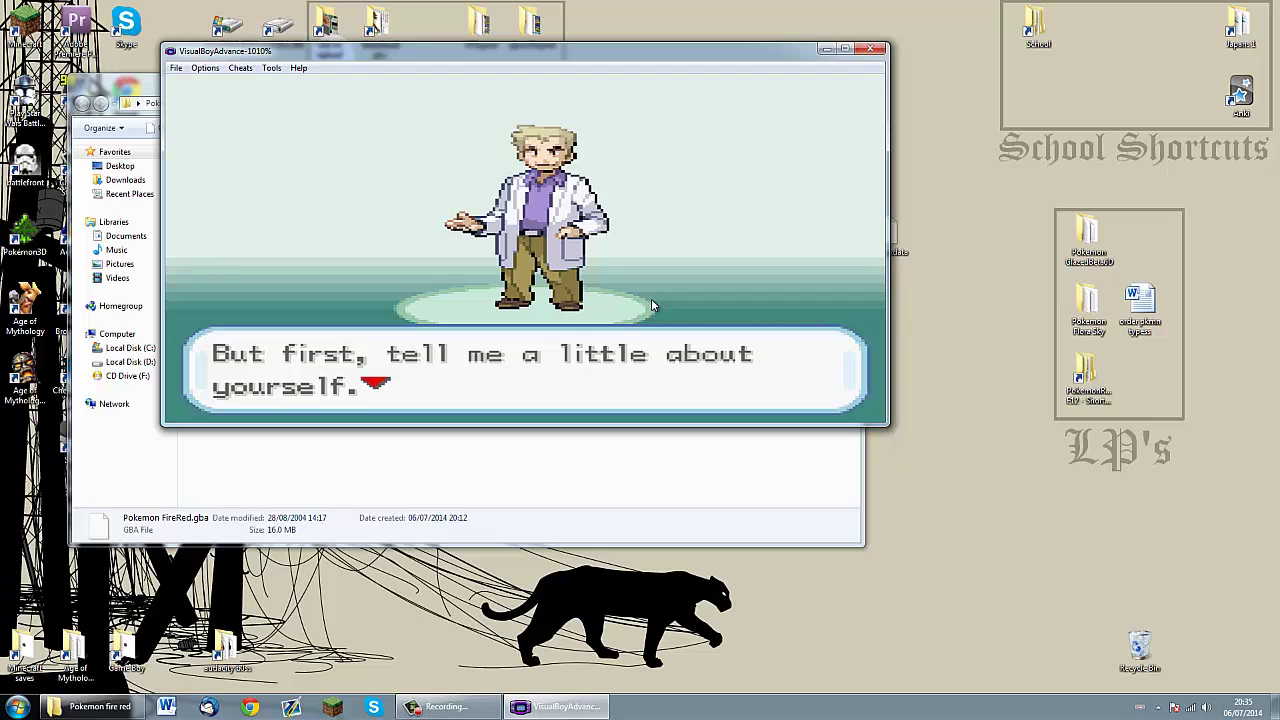
key(z)
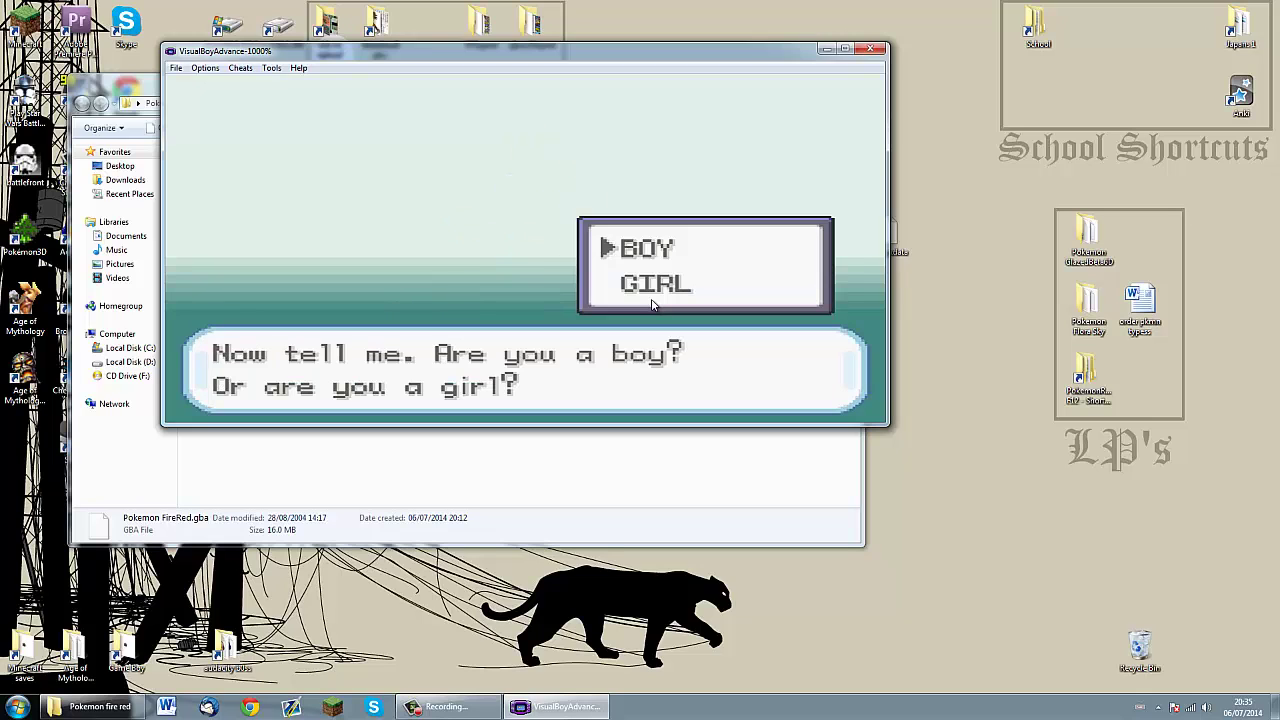
key(z)
Name the player AA, pick GREEN as the rival's name, and reach the bedroom
key(z)
key(z)
key(Return)
key(z)
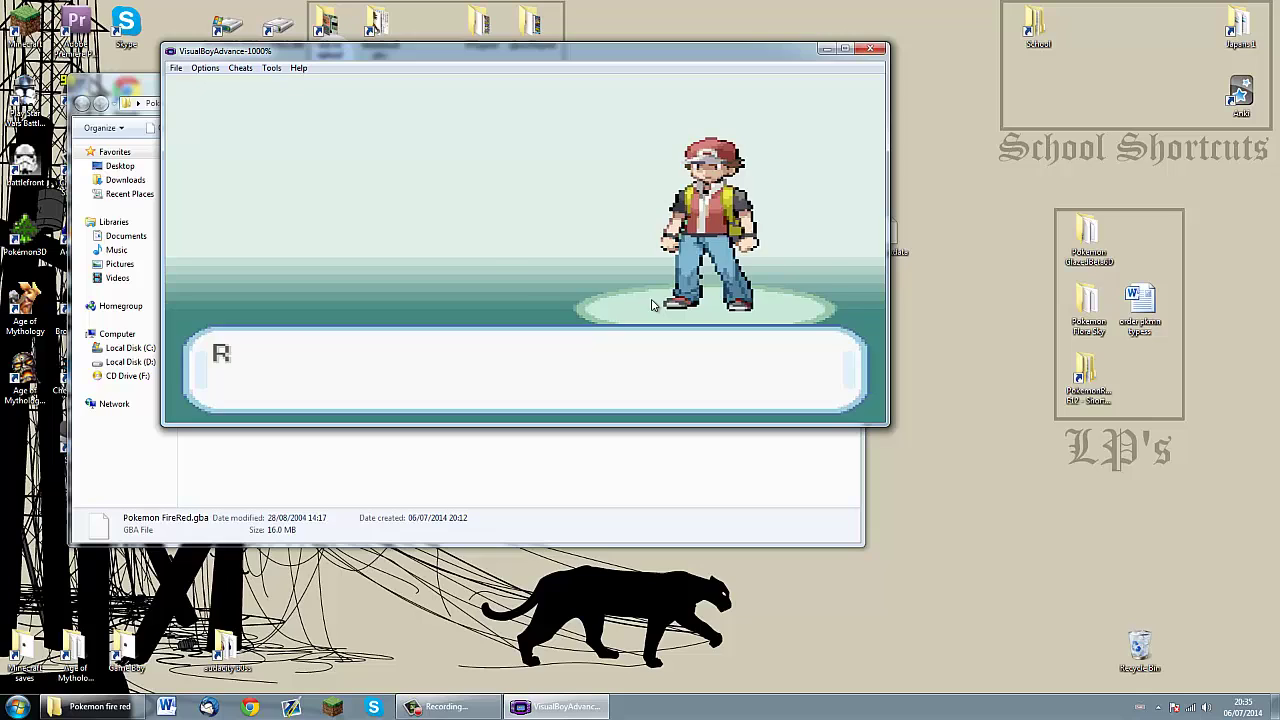
key(z)
key(z)
key(z)
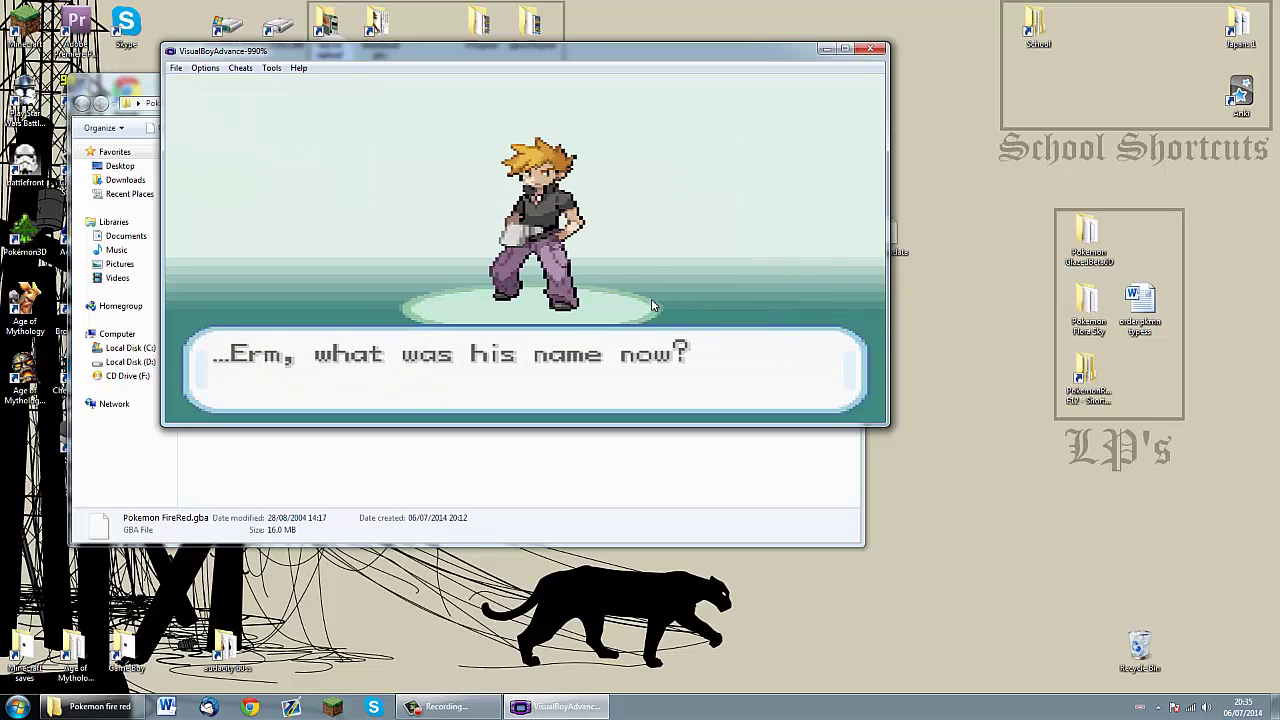
key(Down)
key(z)
key(z)
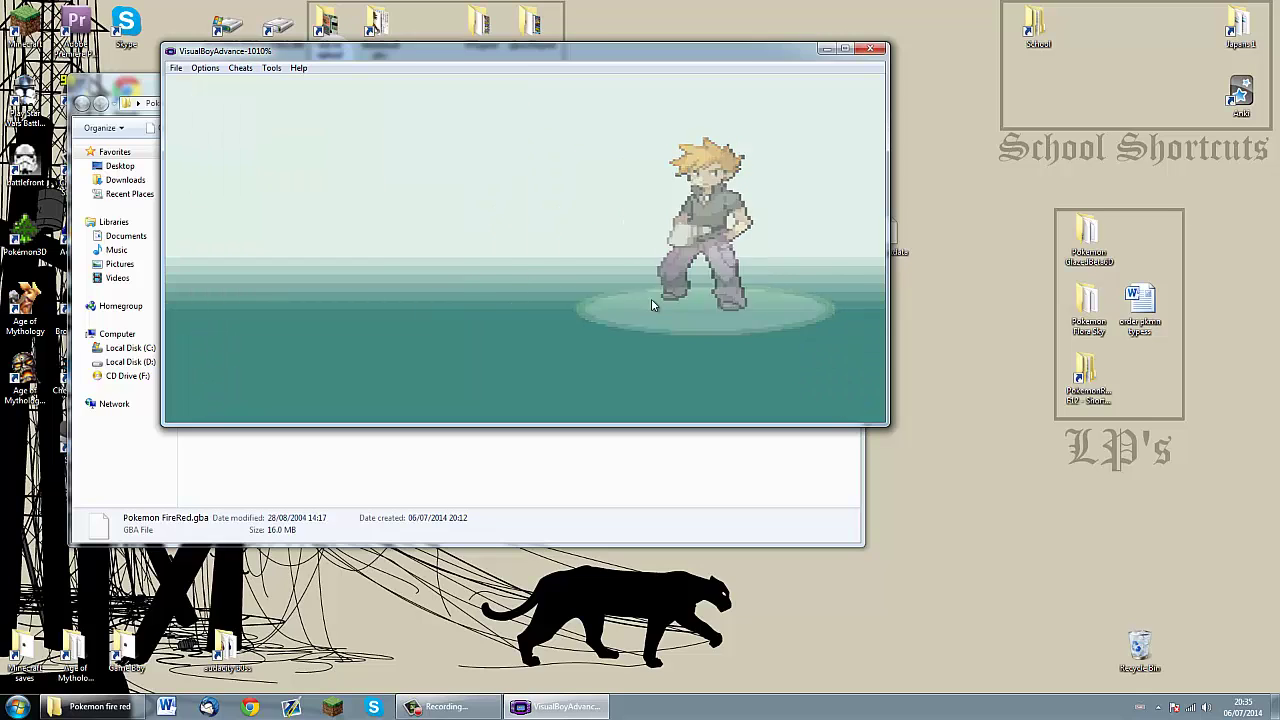
key(z)
key(z)
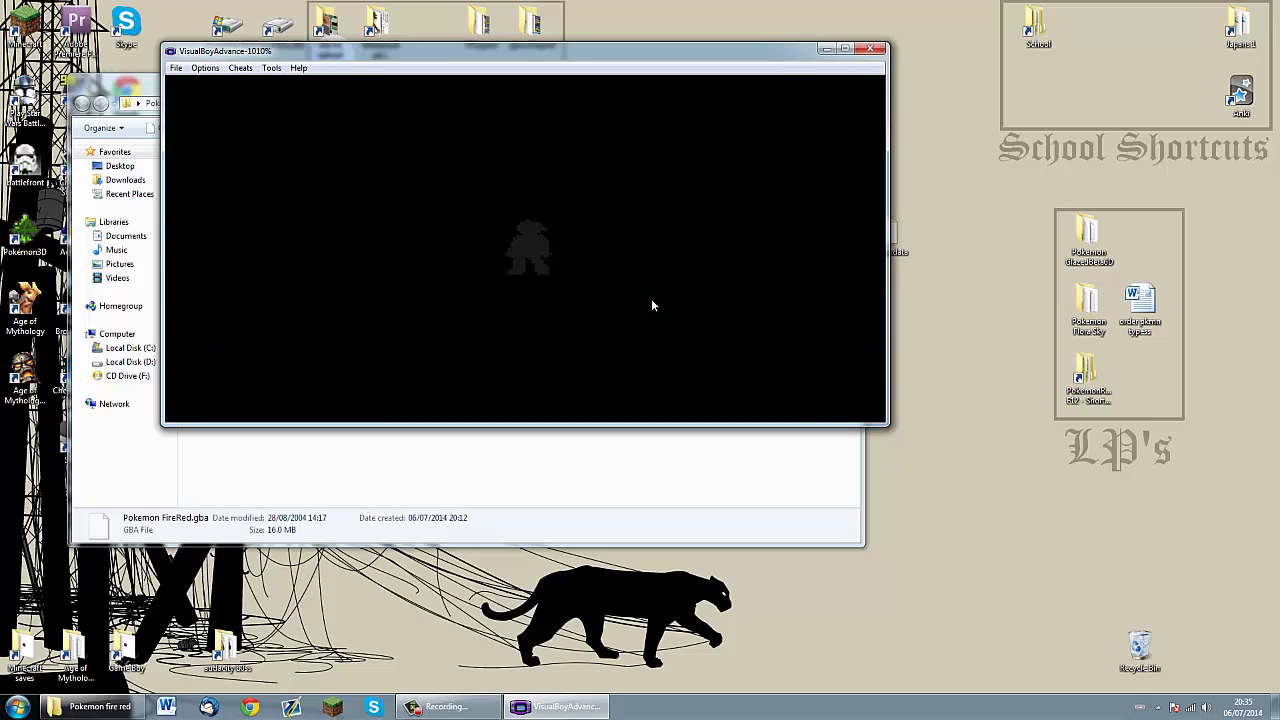
key(Right)
Walk the player across the bedroom onto the rug below the computer
key(Up)
key(Left)
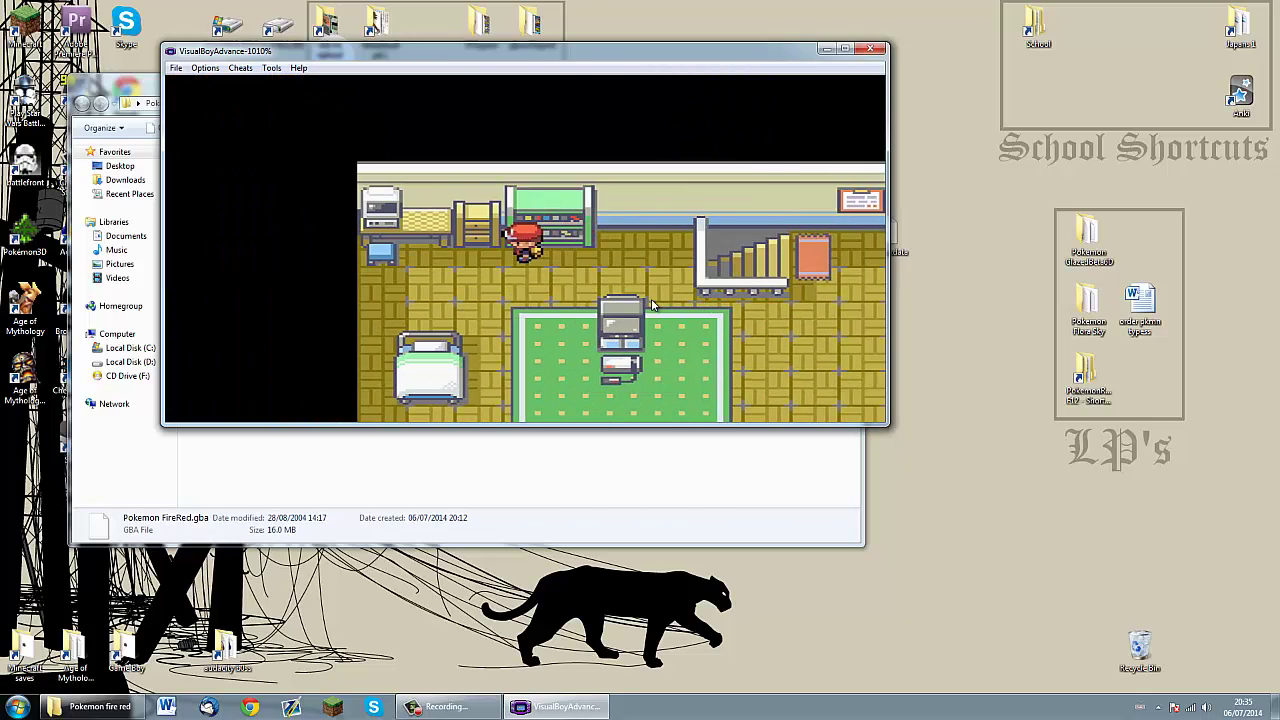
key(Right)
key(Right)
key(Down)
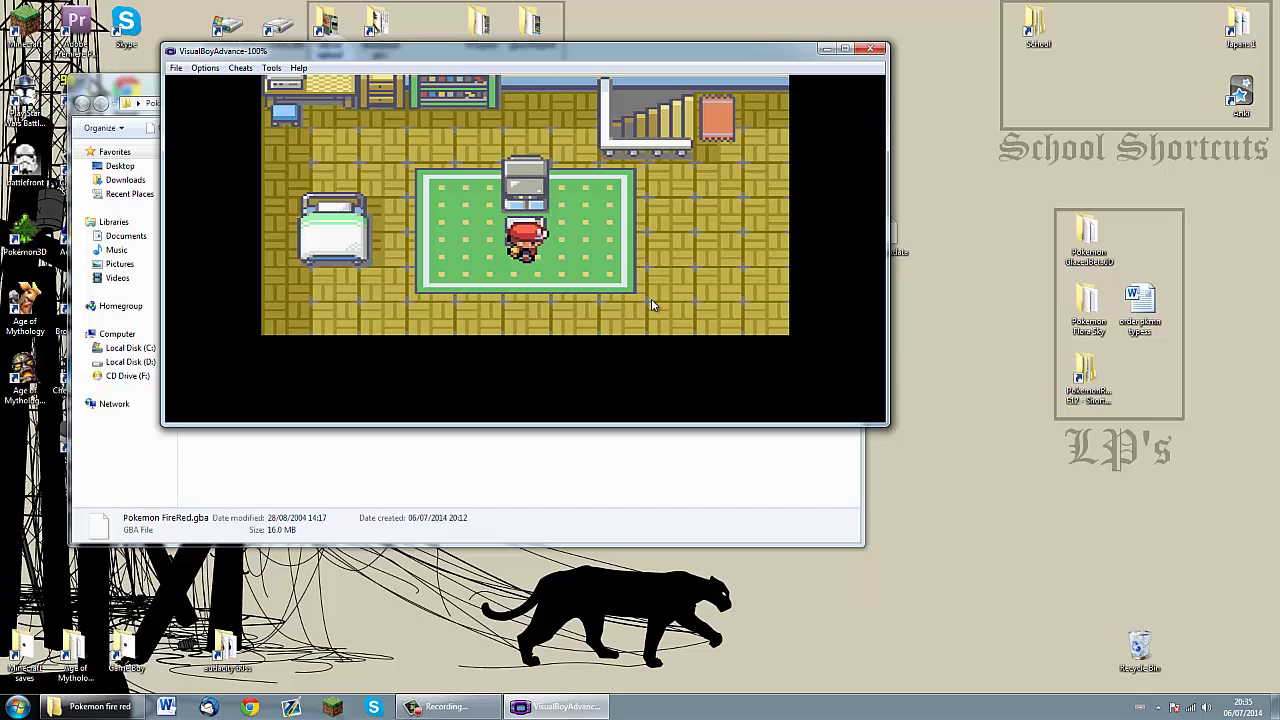
Save the FireRed game from the Start menu's SAVE option and confirm with YES
key(Return)
key(Down)
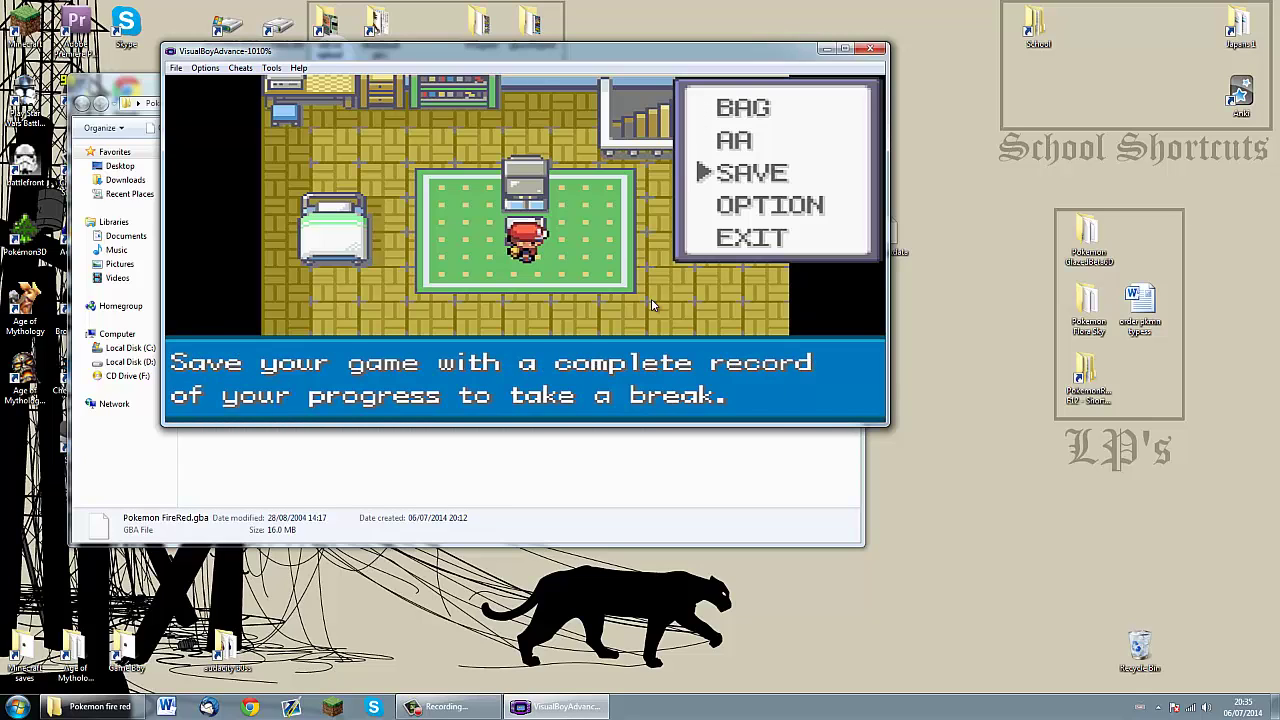
key(z)
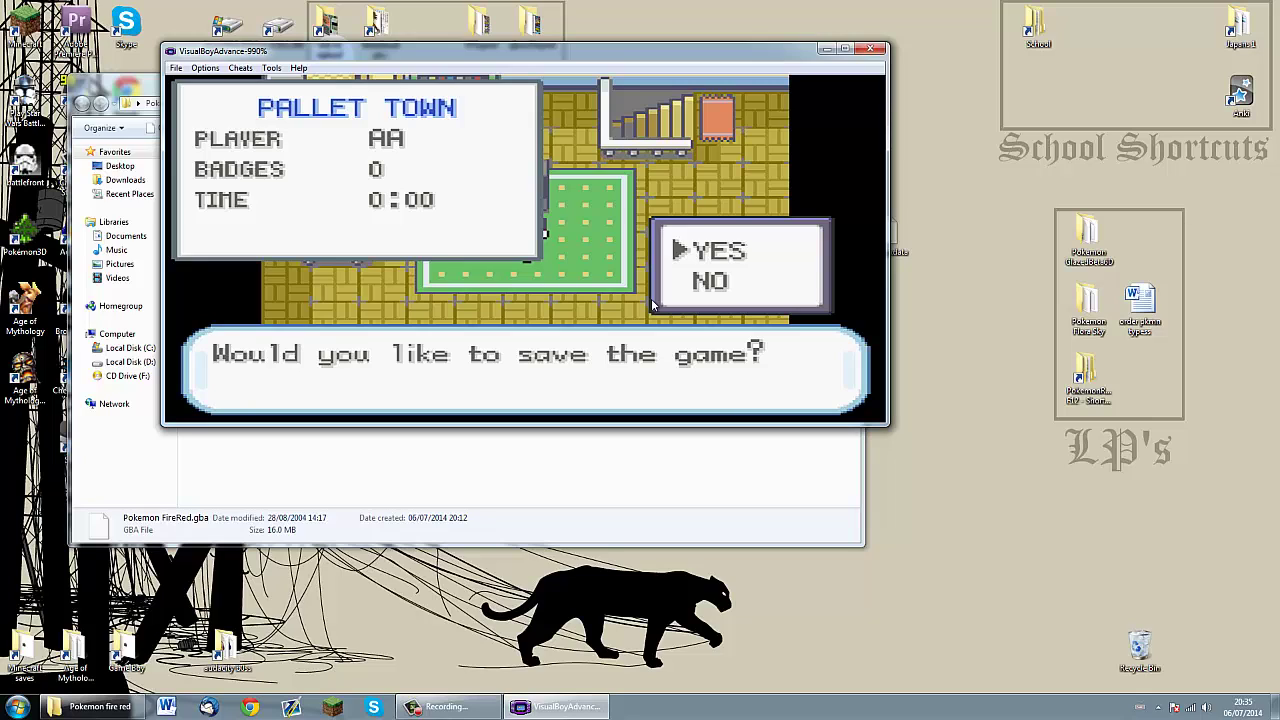
key(z)
key(z)
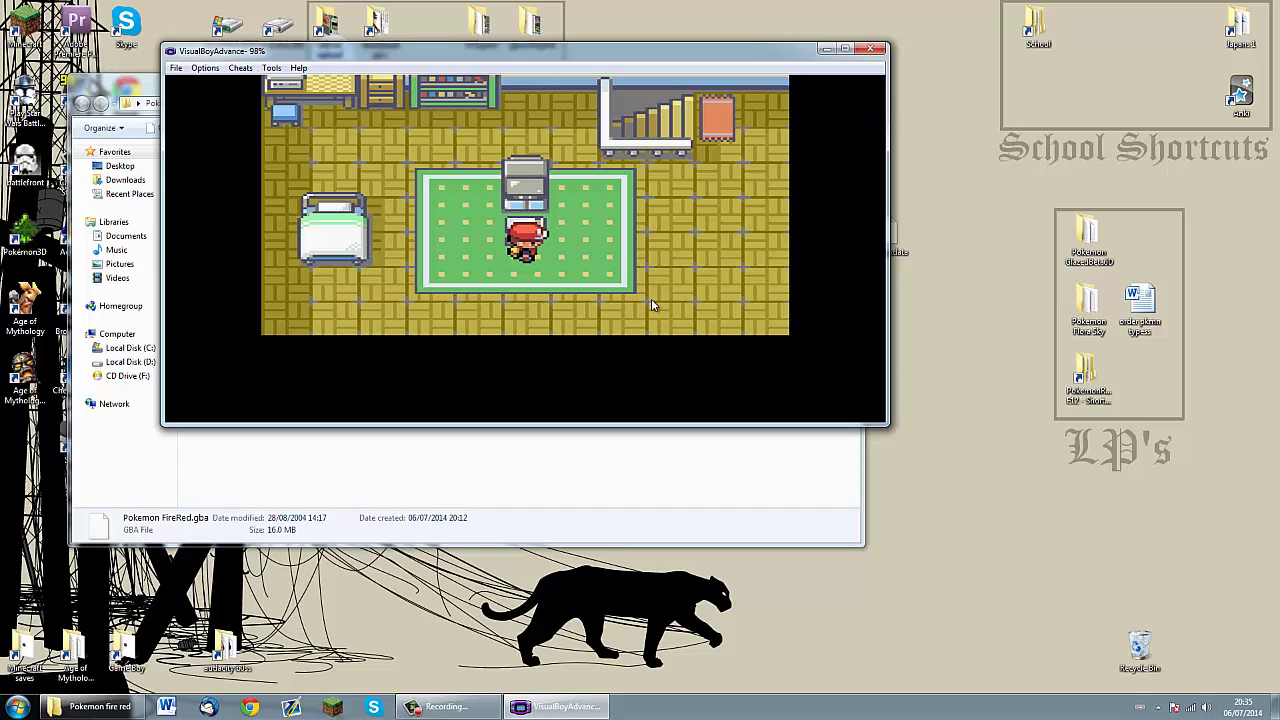
Close VisualBoyAdvance and check for the 128 KB Pokemon FireRed.sav, leaving nothing selected
click(874, 48)
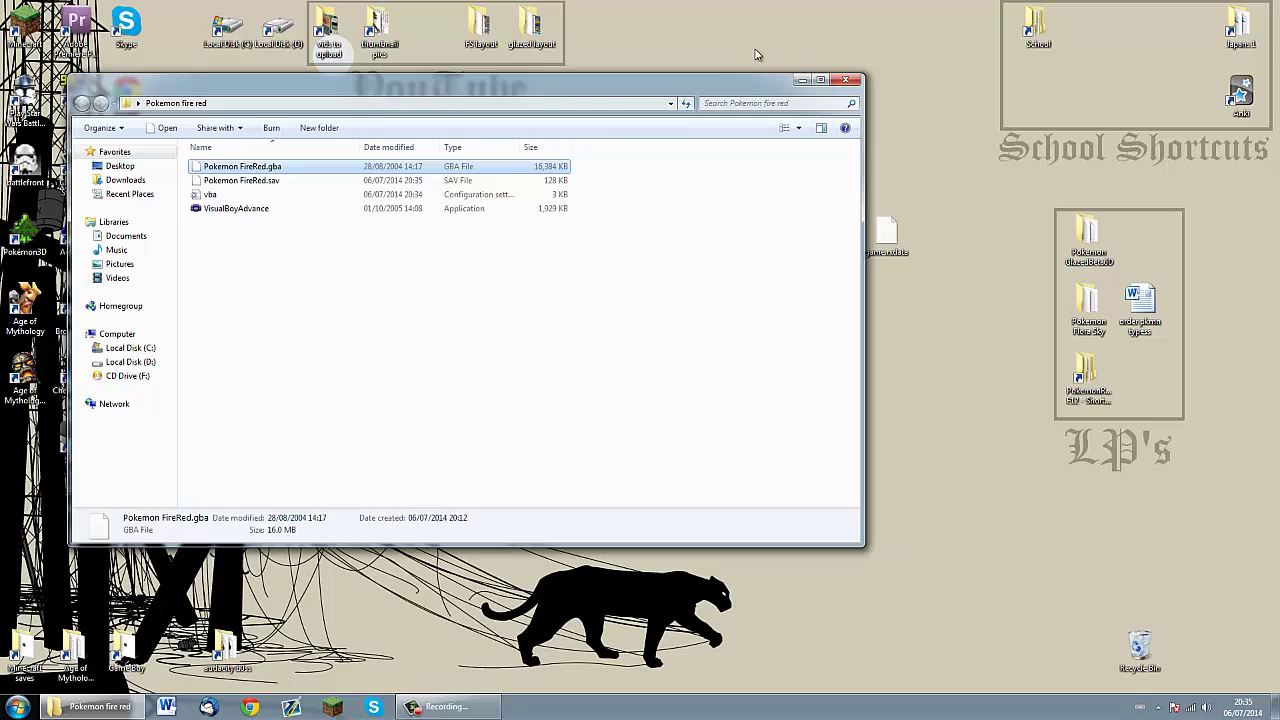
double_click(357, 211)
click(321, 56)
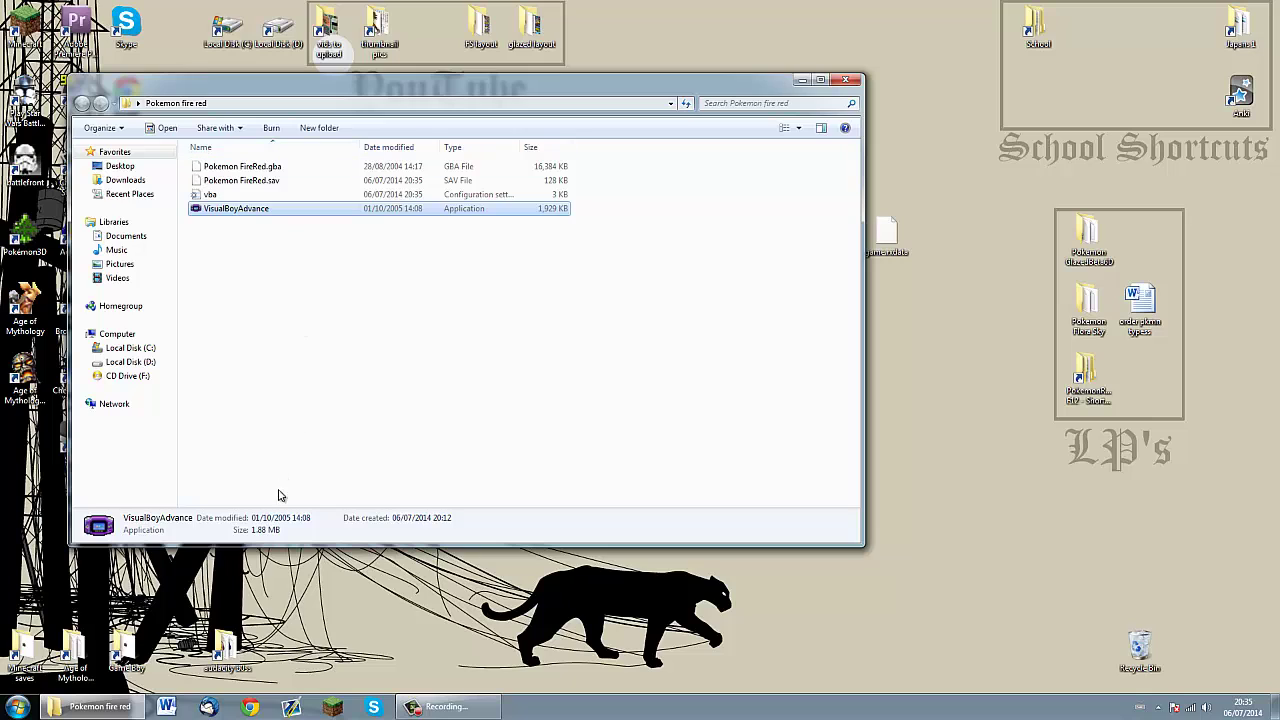
click(455, 705)
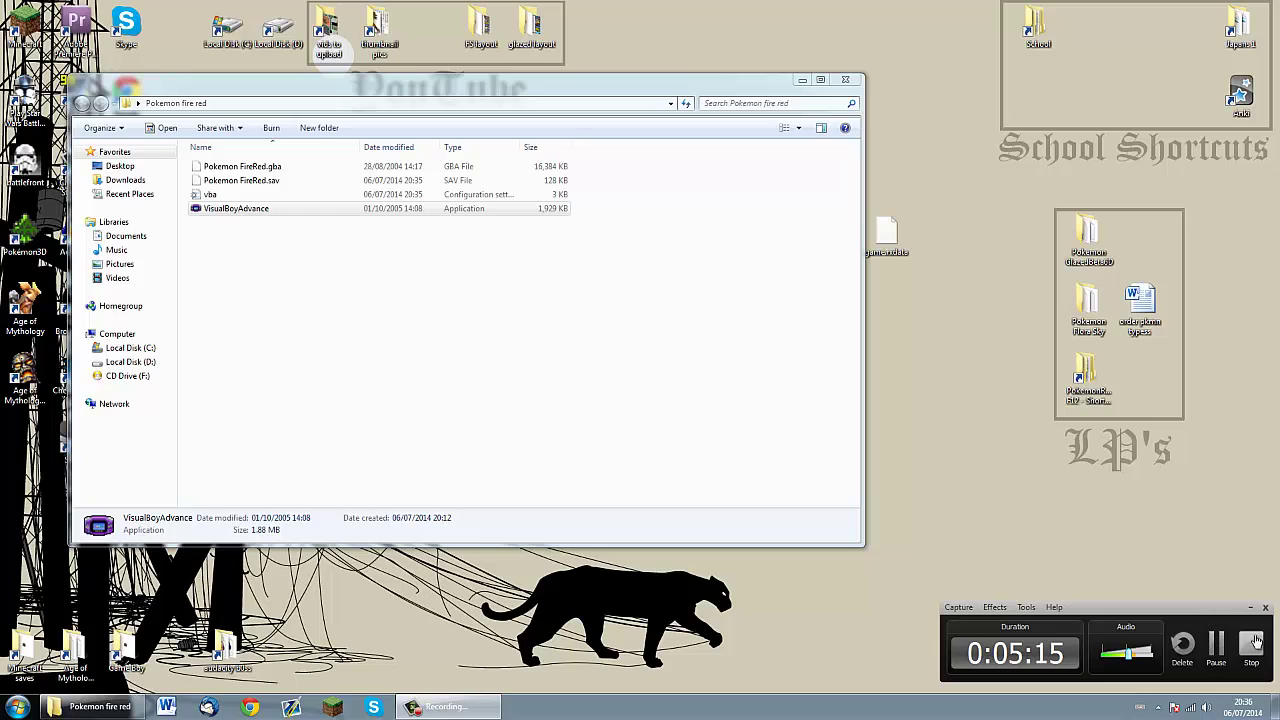
click(722, 431)
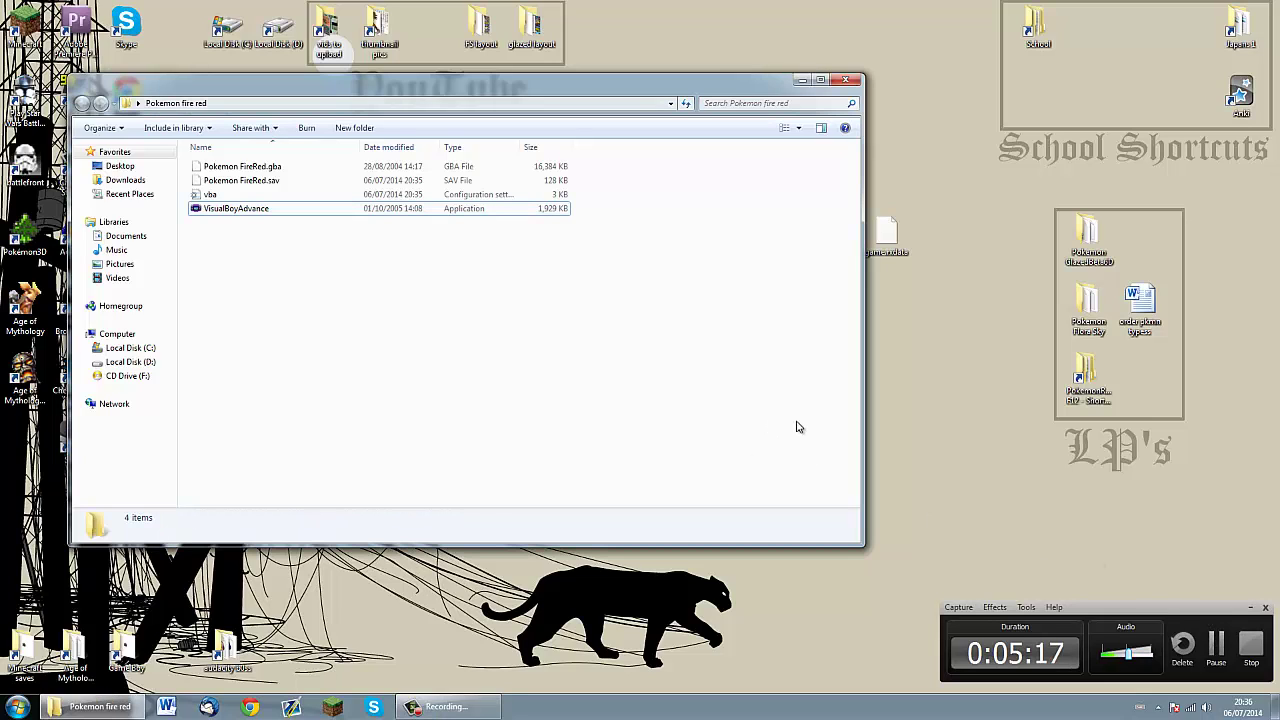